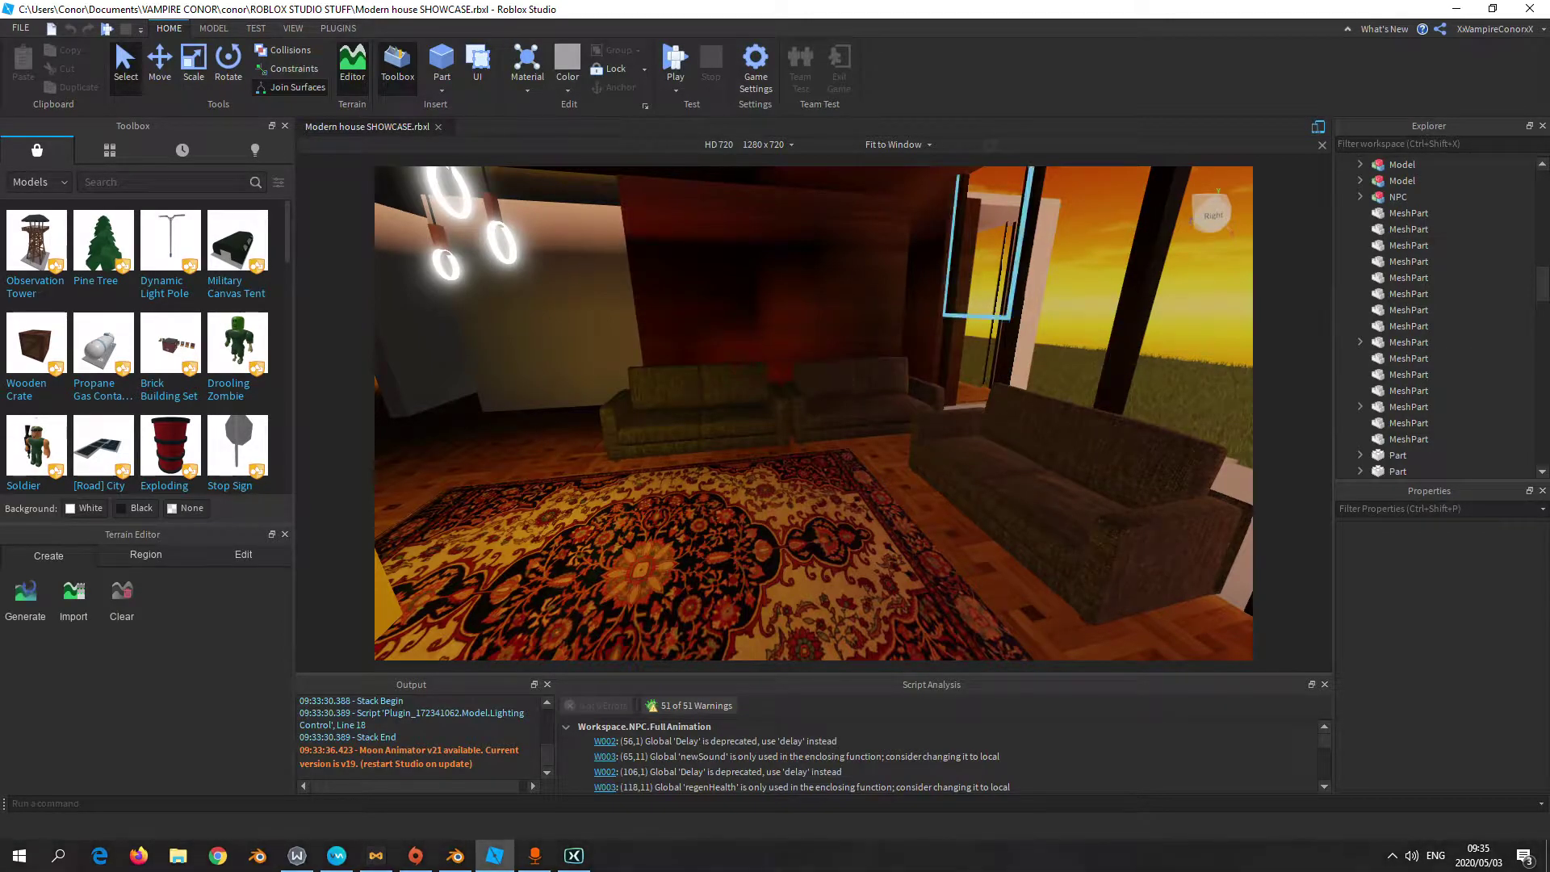
Examine the furnished living room of the modern house showcase, including the sofas, rug, lamps, shelf and dining table
right_click_drag(928, 242, 1009, 242)
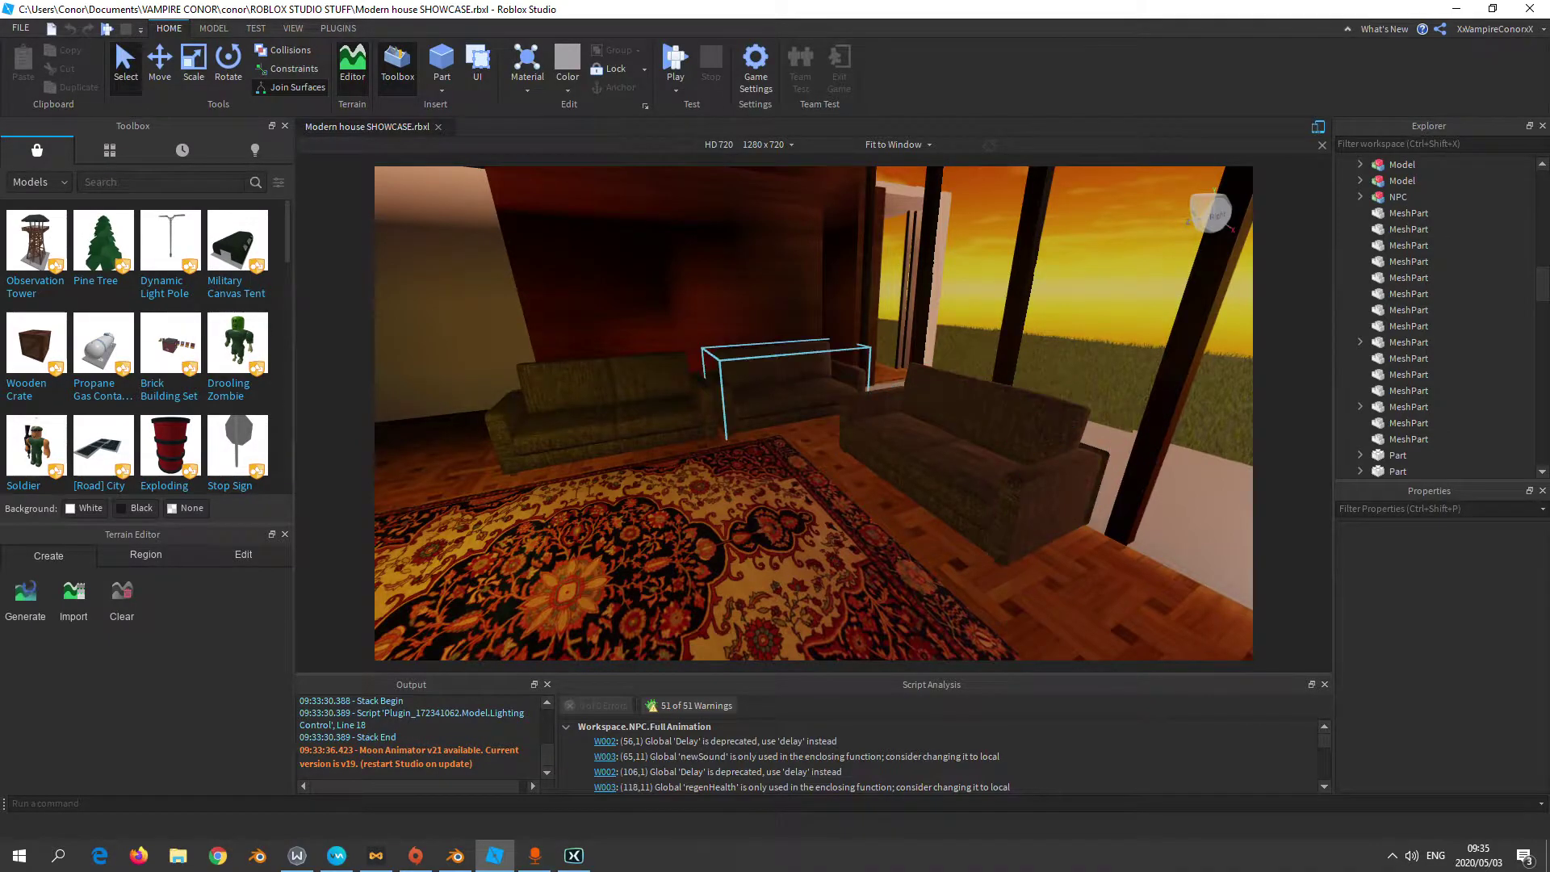
right_click_drag(799, 387, 718, 387)
right_click_drag(993, 242, 864, 137)
key("w")
key("s")
key("w")
right_click_drag(791, 323, 807, 431)
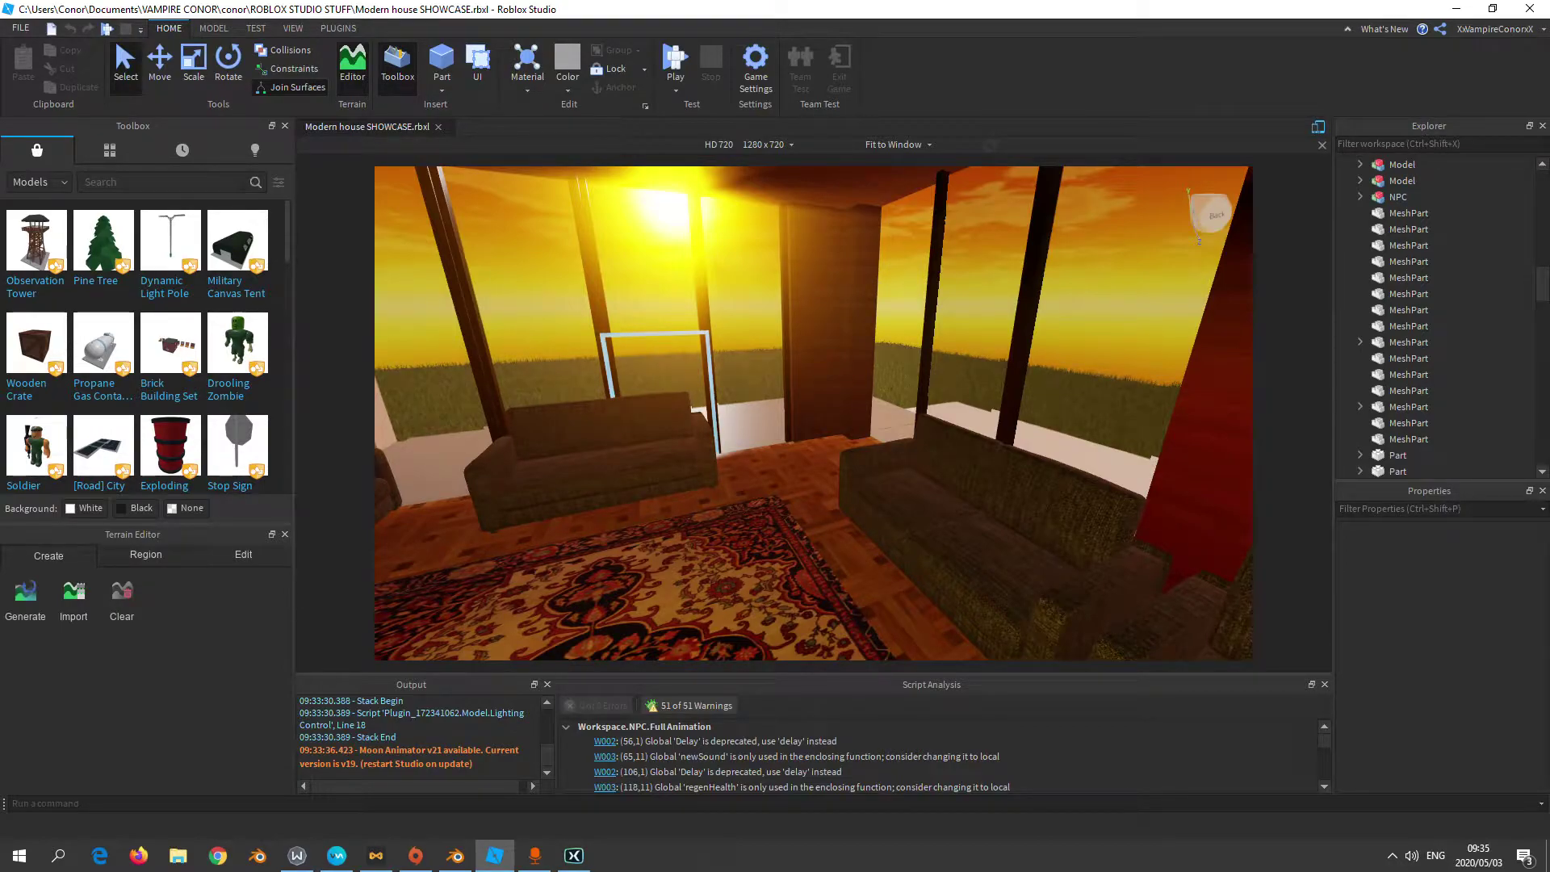
right_click_drag(966, 387, 1146, 424)
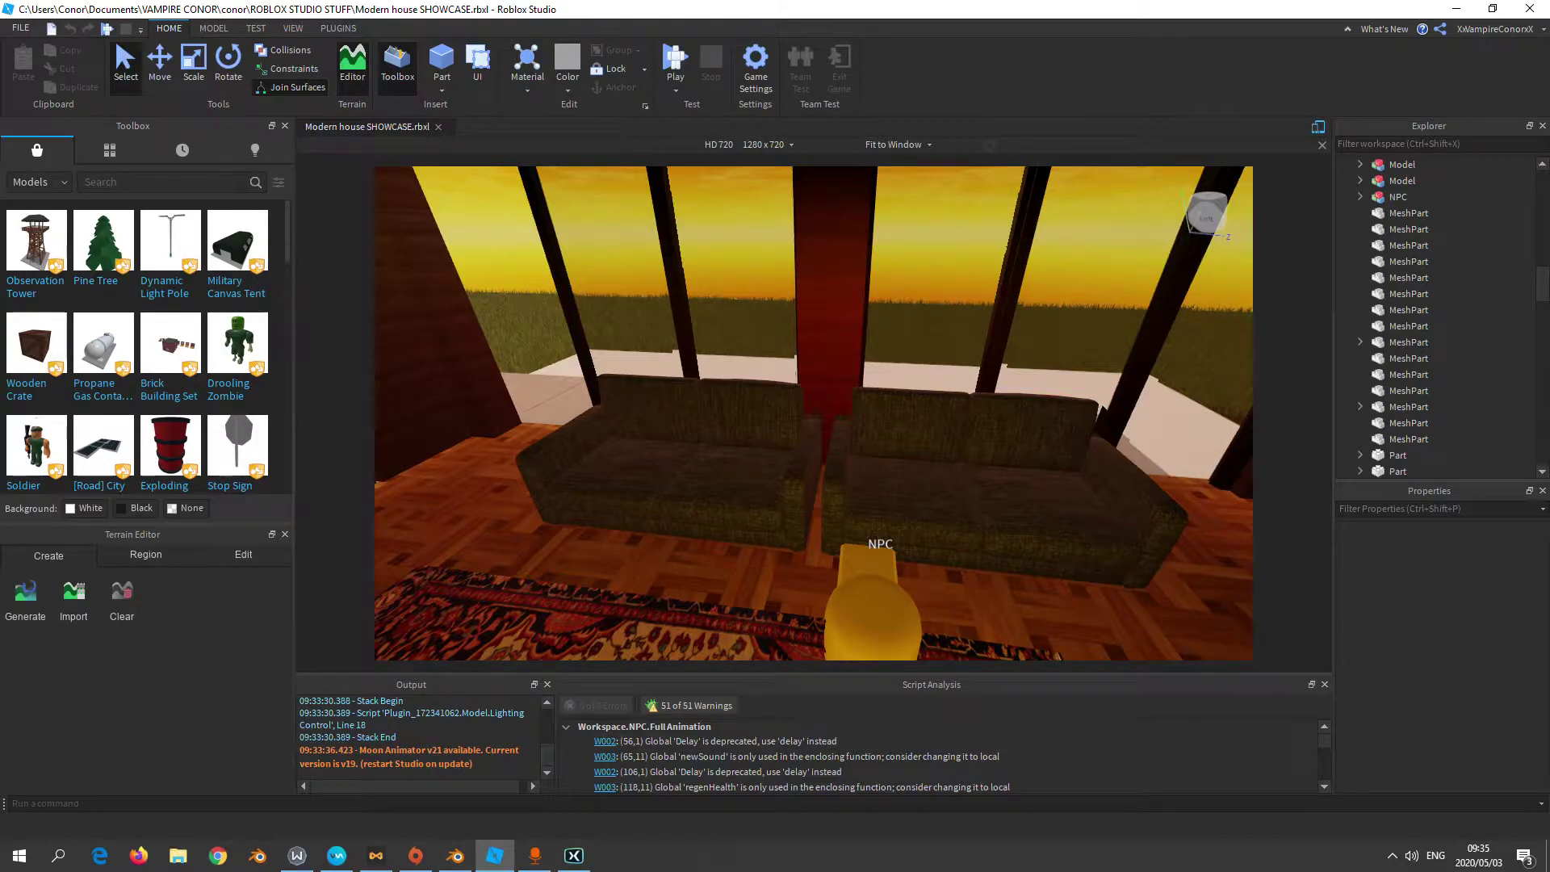
right_click_drag(658, 347, 565, 380)
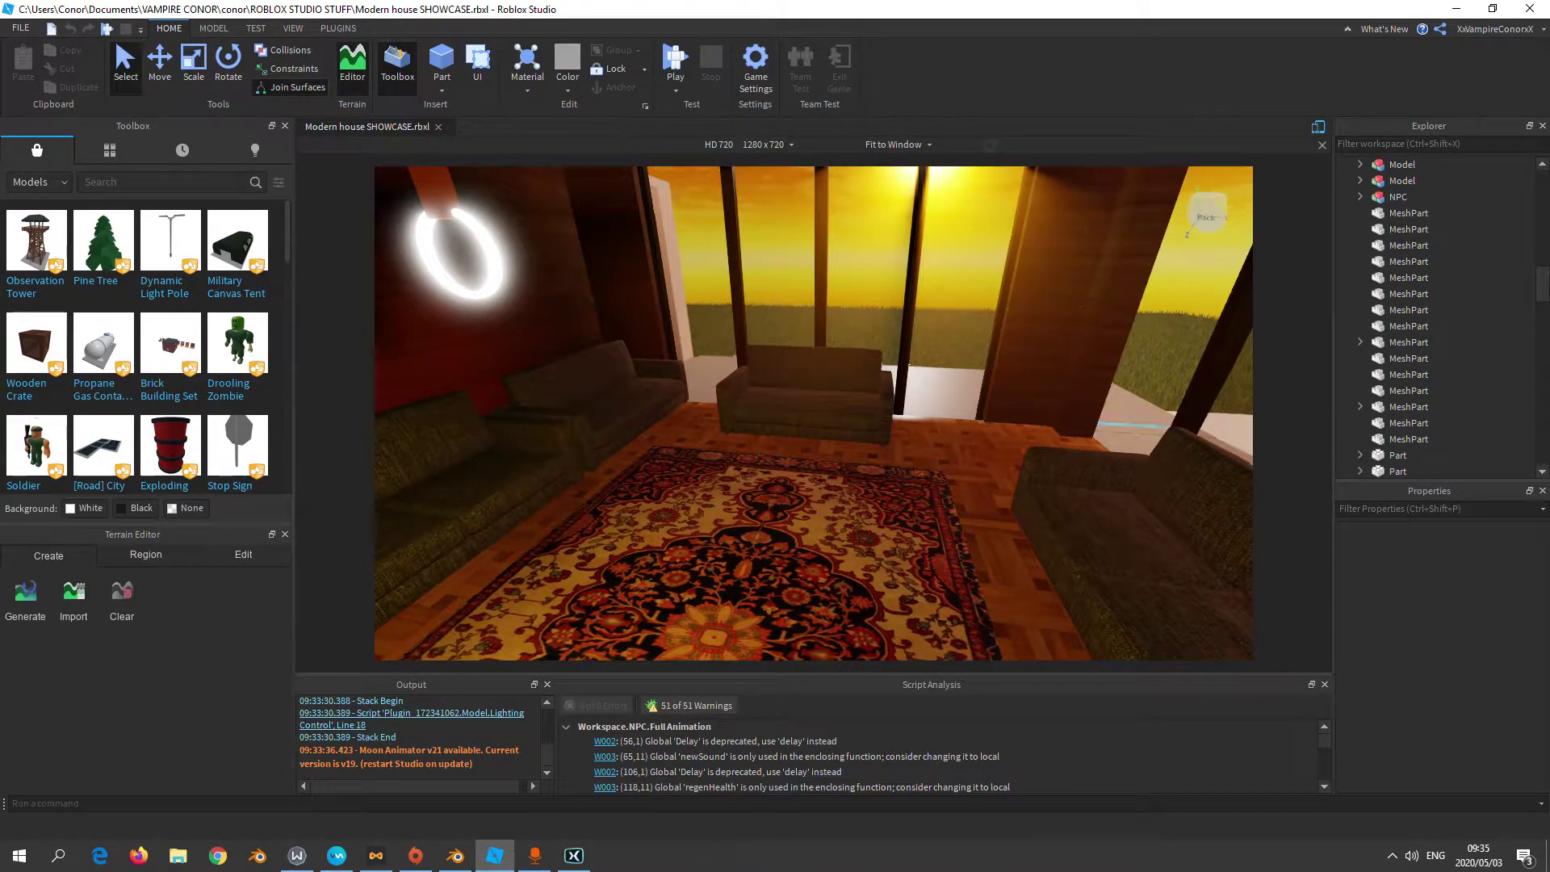
scroll(969, 347, "up", 1)
right_click_drag(968, 347, 1146, 395)
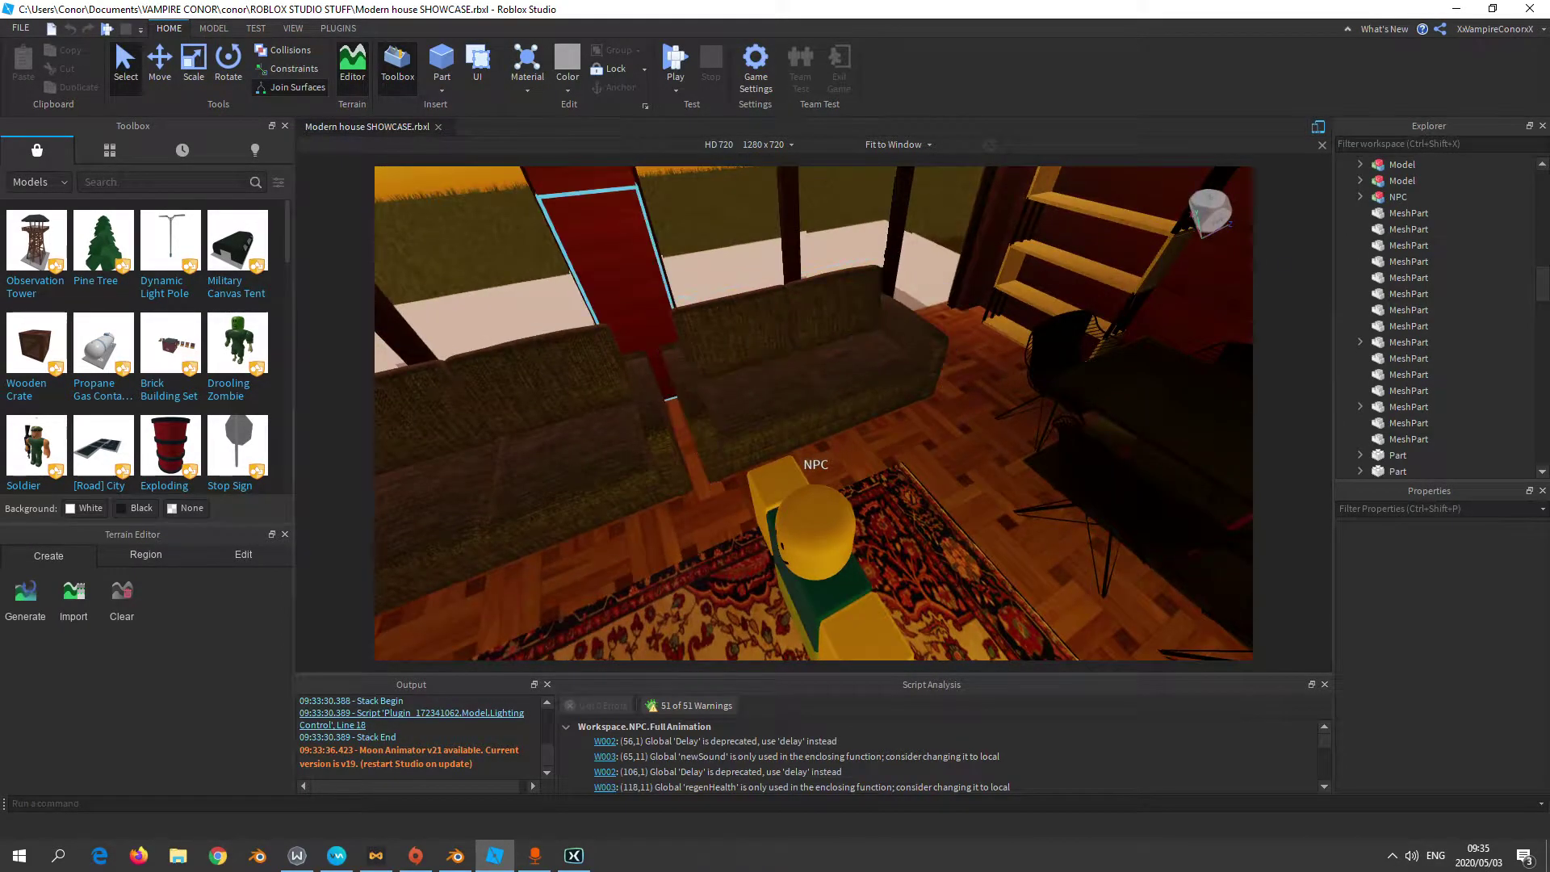
right_click_drag(1154, 266, 999, 226)
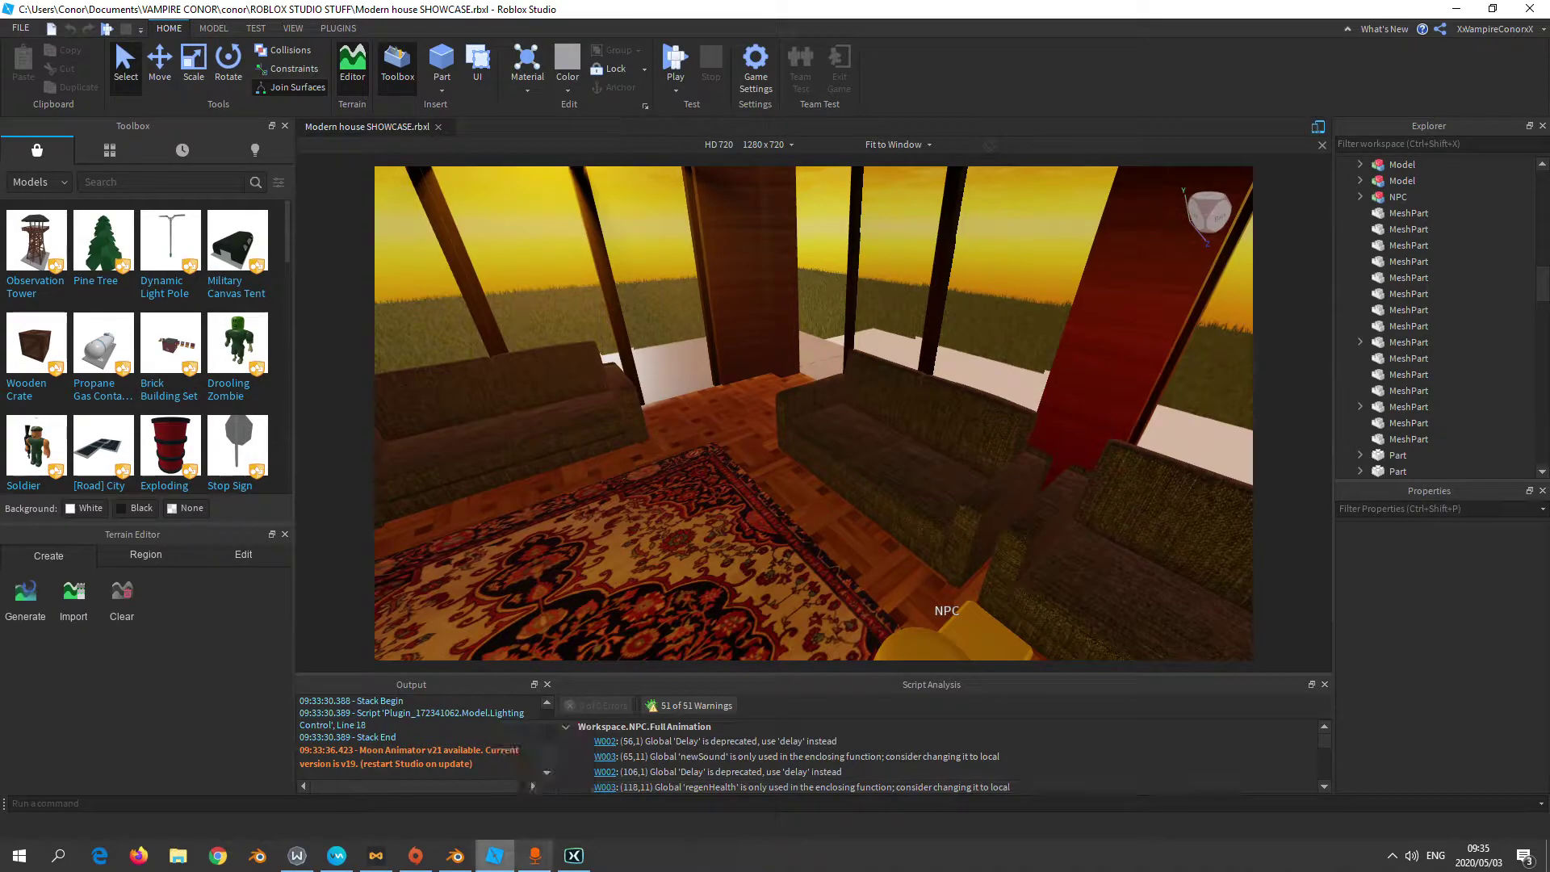
right_click_drag(565, 388, 807, 371)
mouse_move(597, 347)
right_mouse_down()
mouse_move(662, 348)
mouse_move(617, 351)
right_mouse_up()
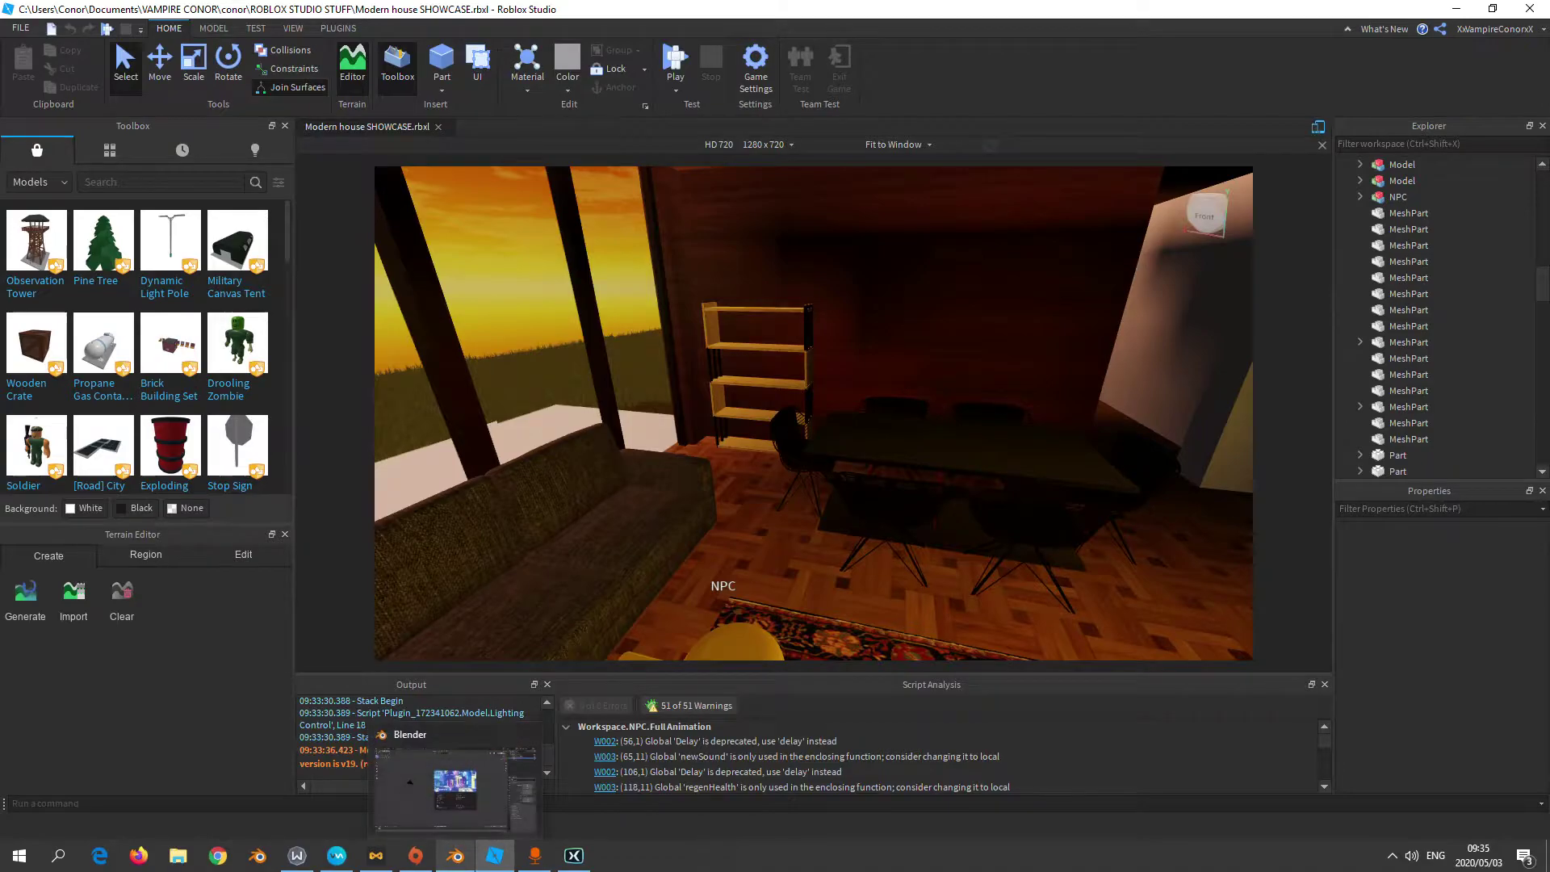
Switch to Blender, dismiss the splash screen and delete the default cube
left_click(455, 855)
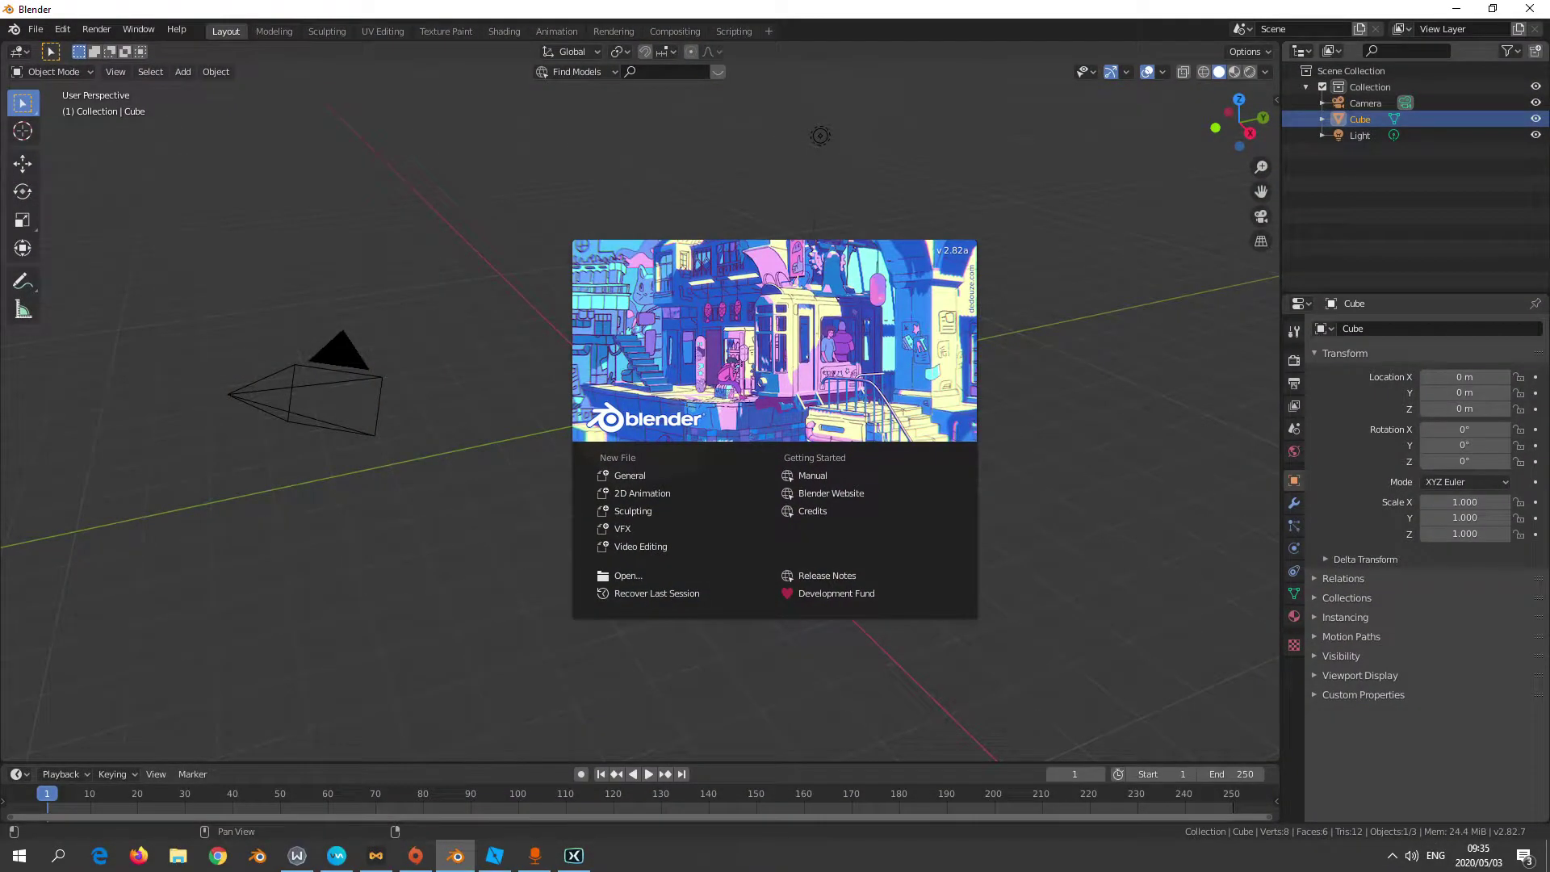
key("Escape")
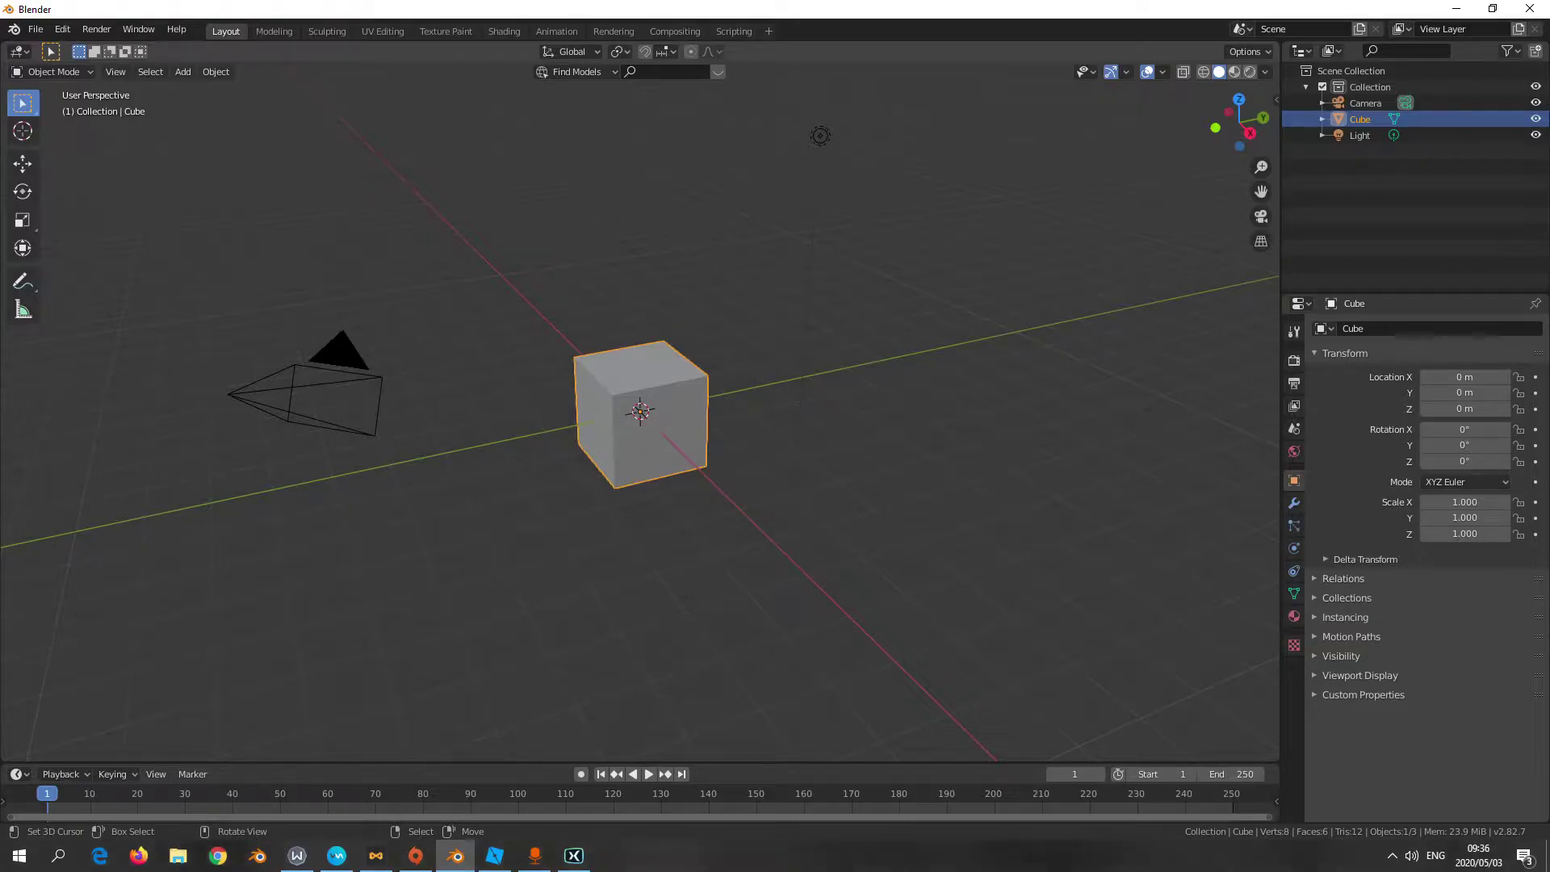
key("Delete")
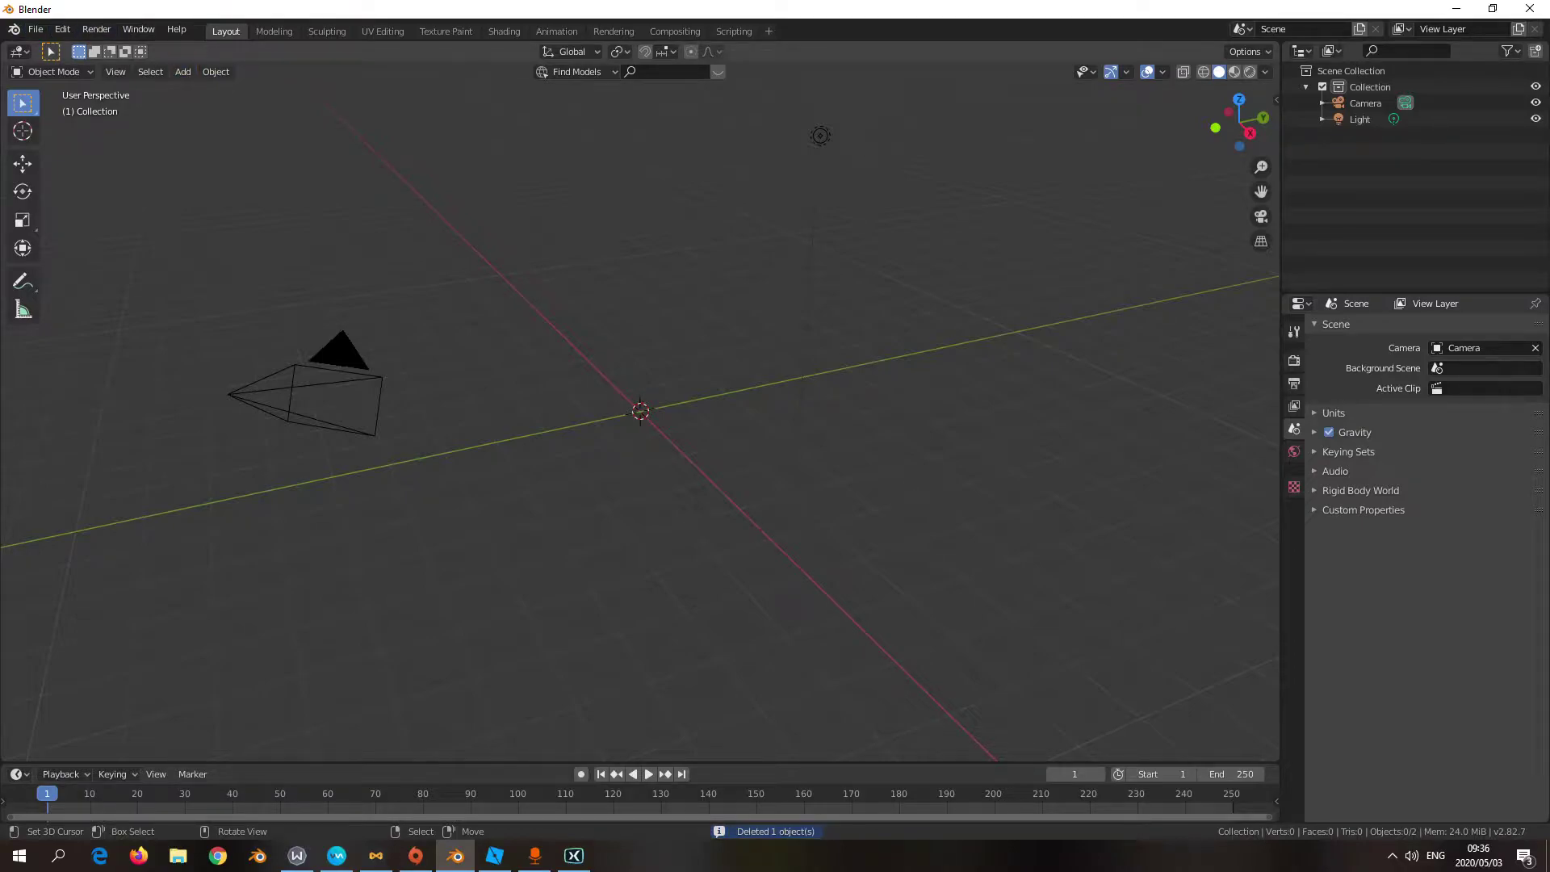
Look up "blender" among the add-ons in the preferences to check that BlenderKit Asset Library is enabled
left_click(62, 29)
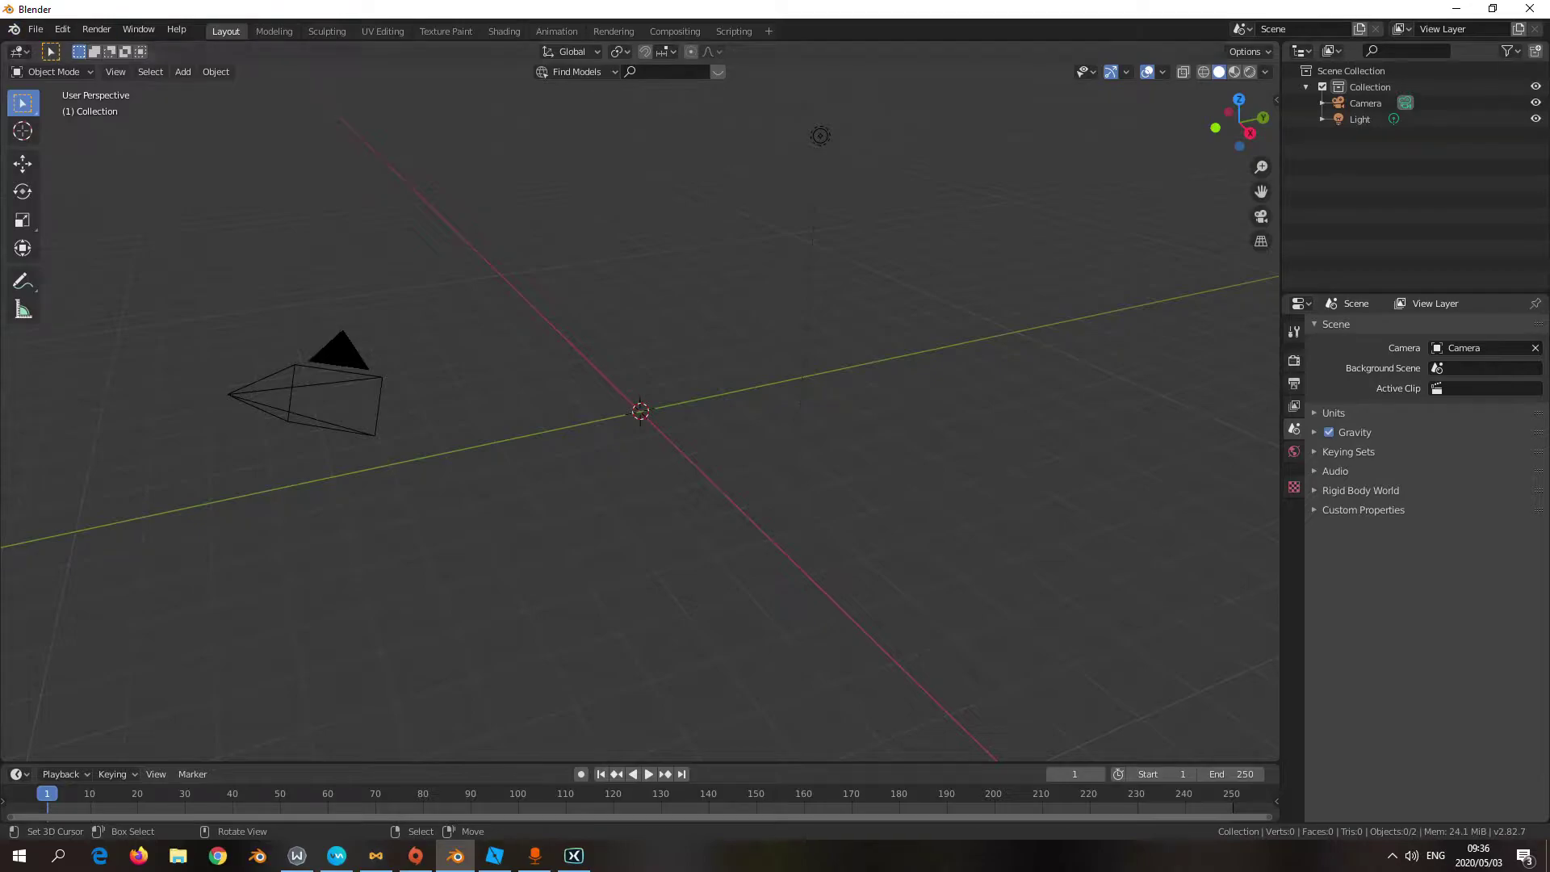
left_click(62, 29)
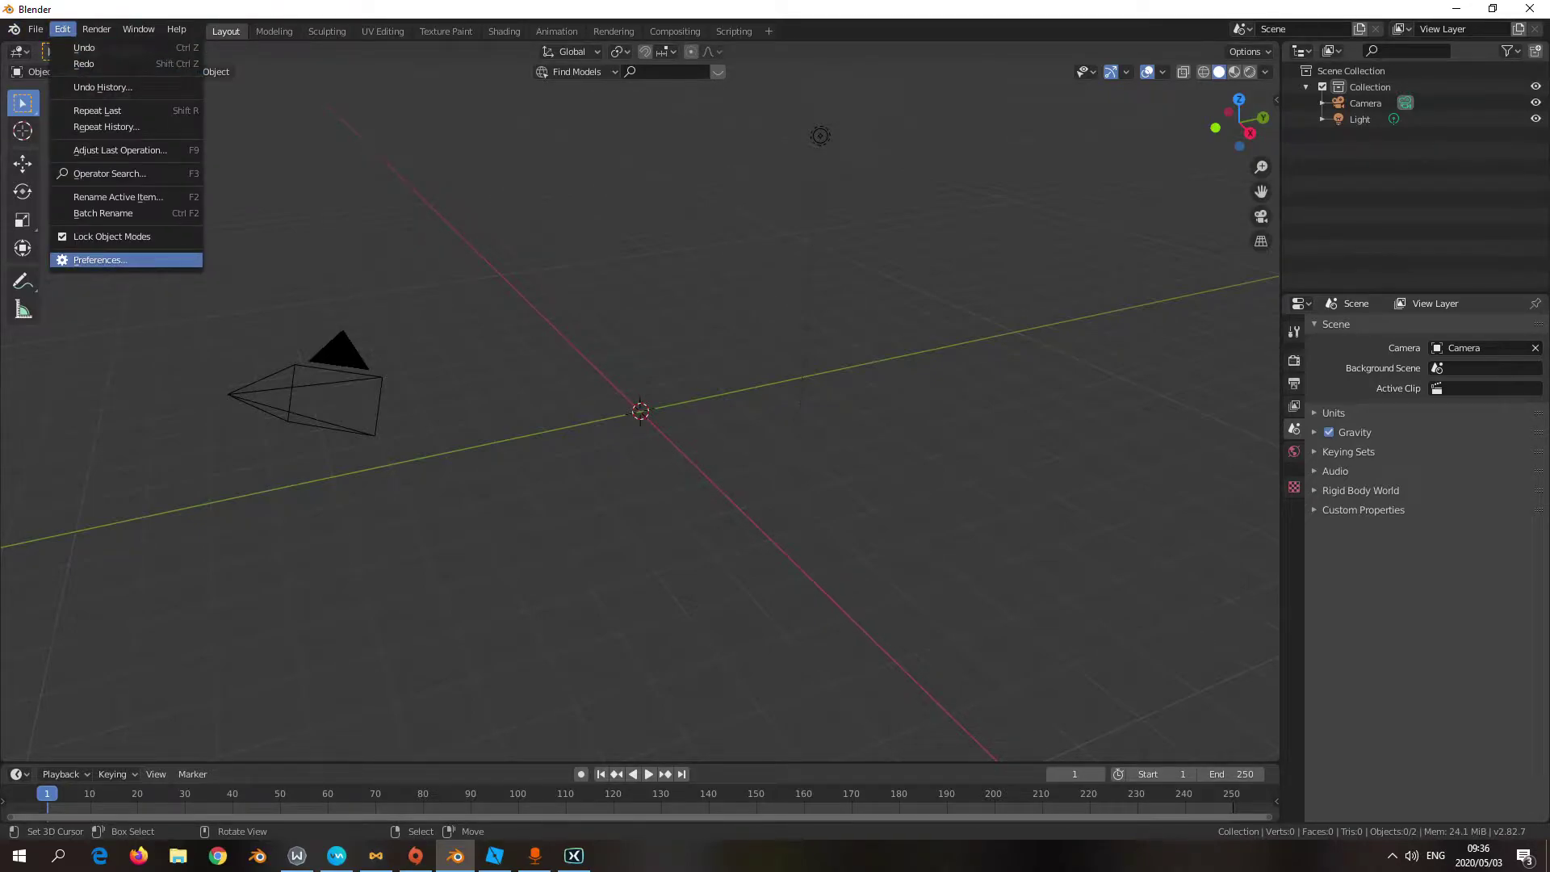
left_click(97, 260)
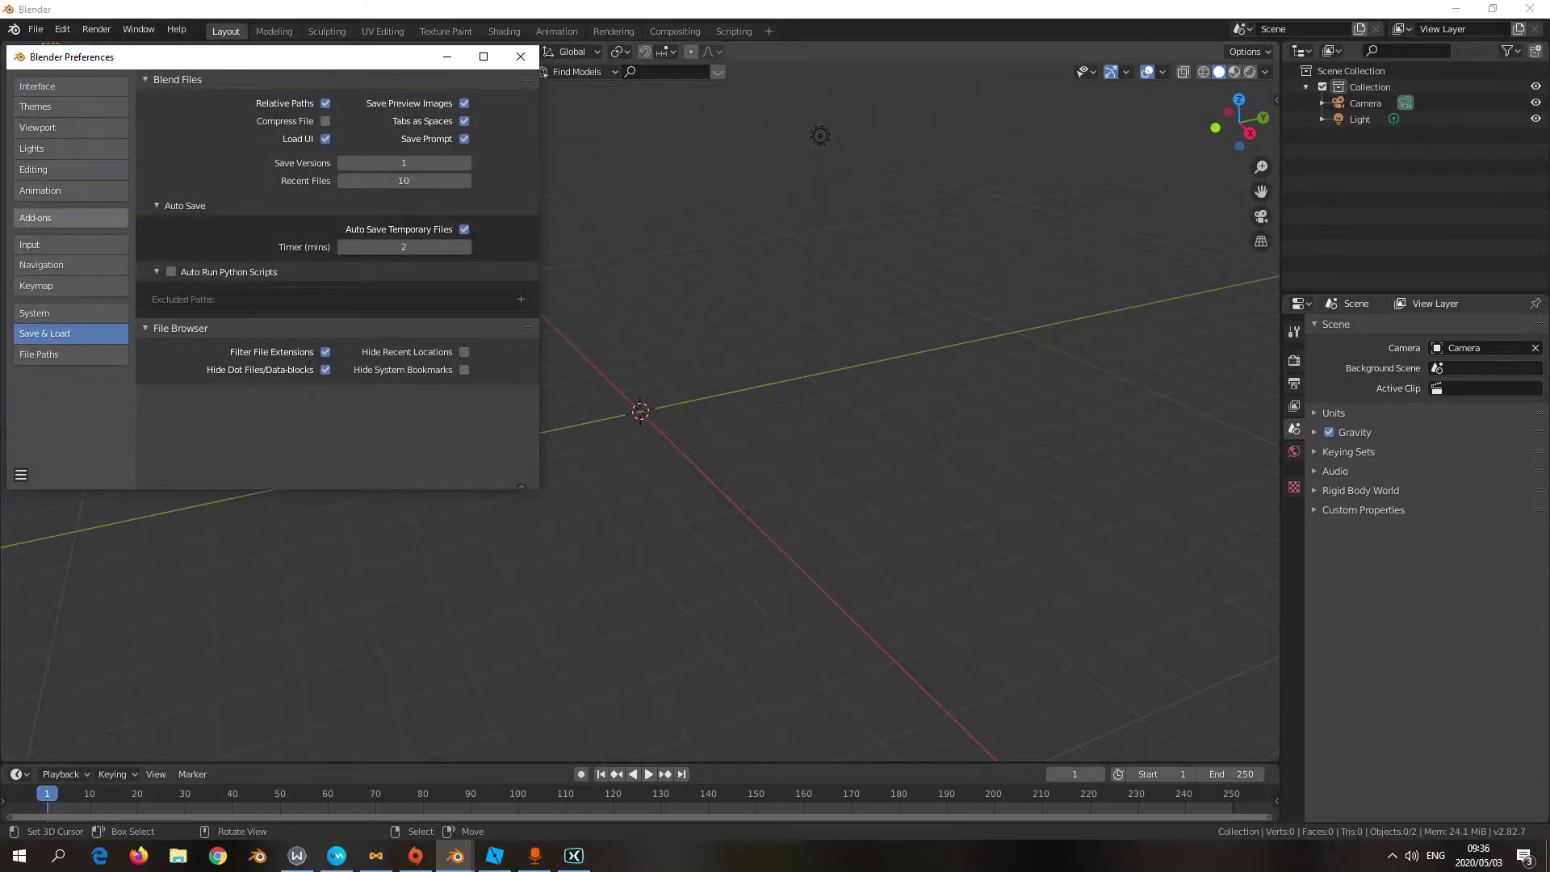
left_click(48, 218)
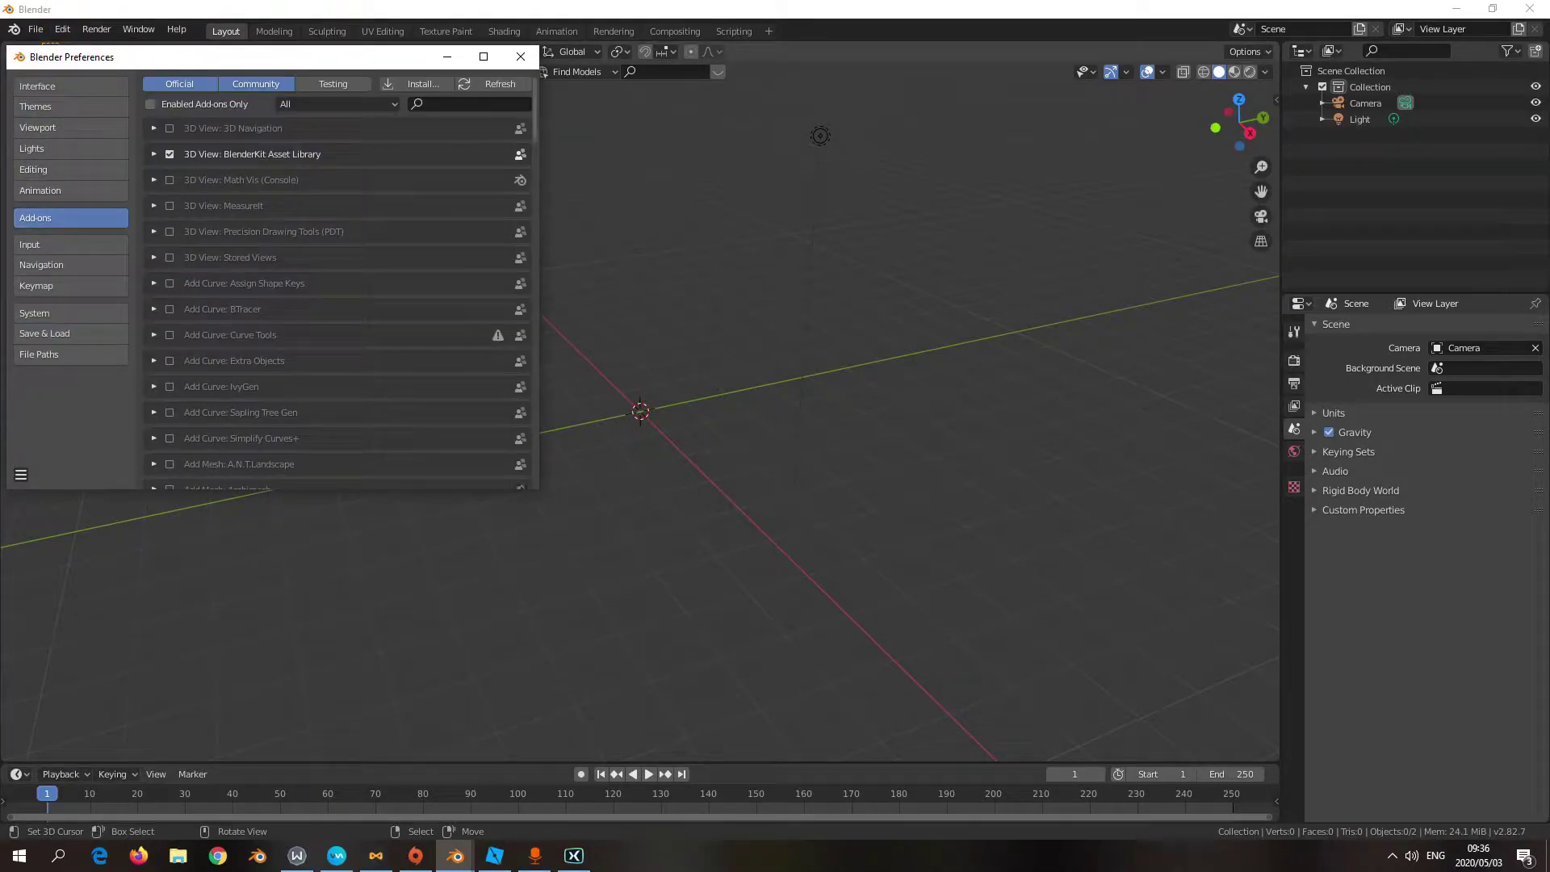
left_click(427, 104)
type("blender")
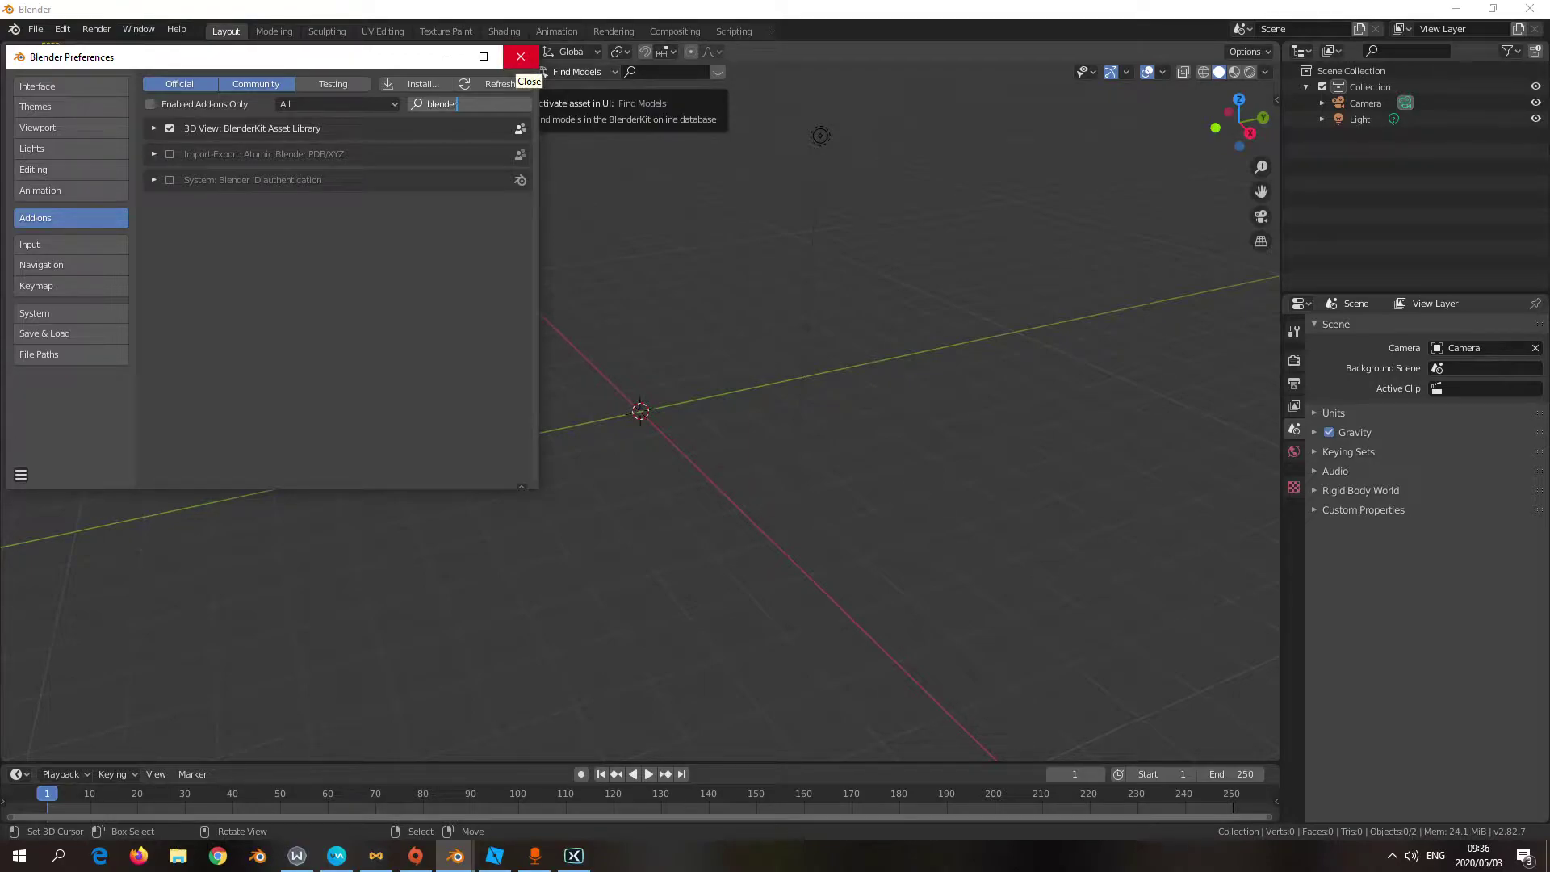
left_click(520, 56)
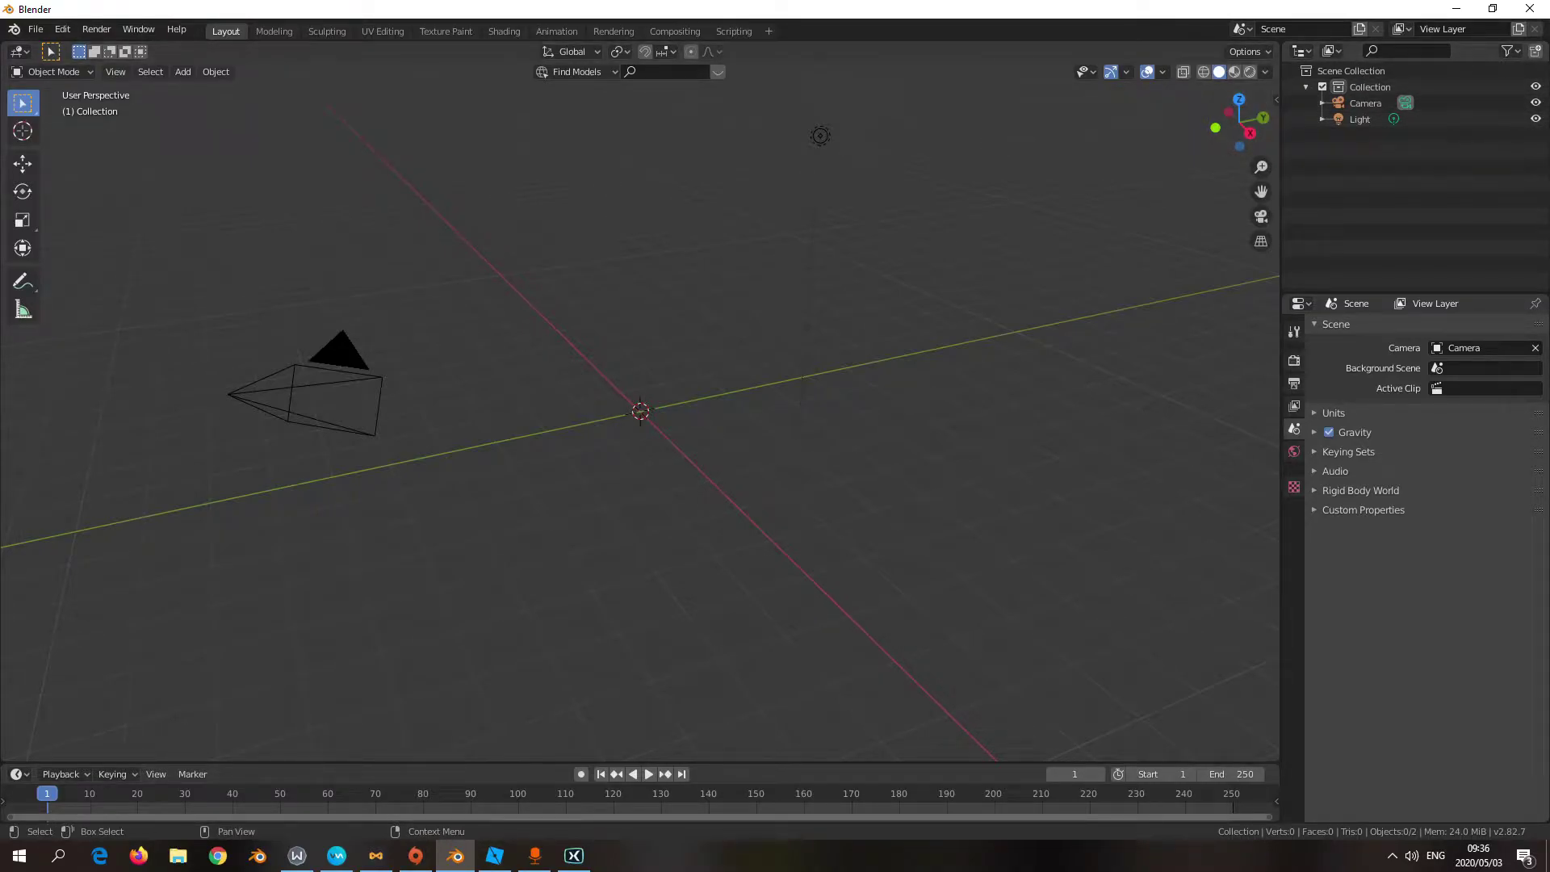
Show the BlenderKit settings in the sidebar and configure them to Find Models, Free only, with Append as the import method
key("n")
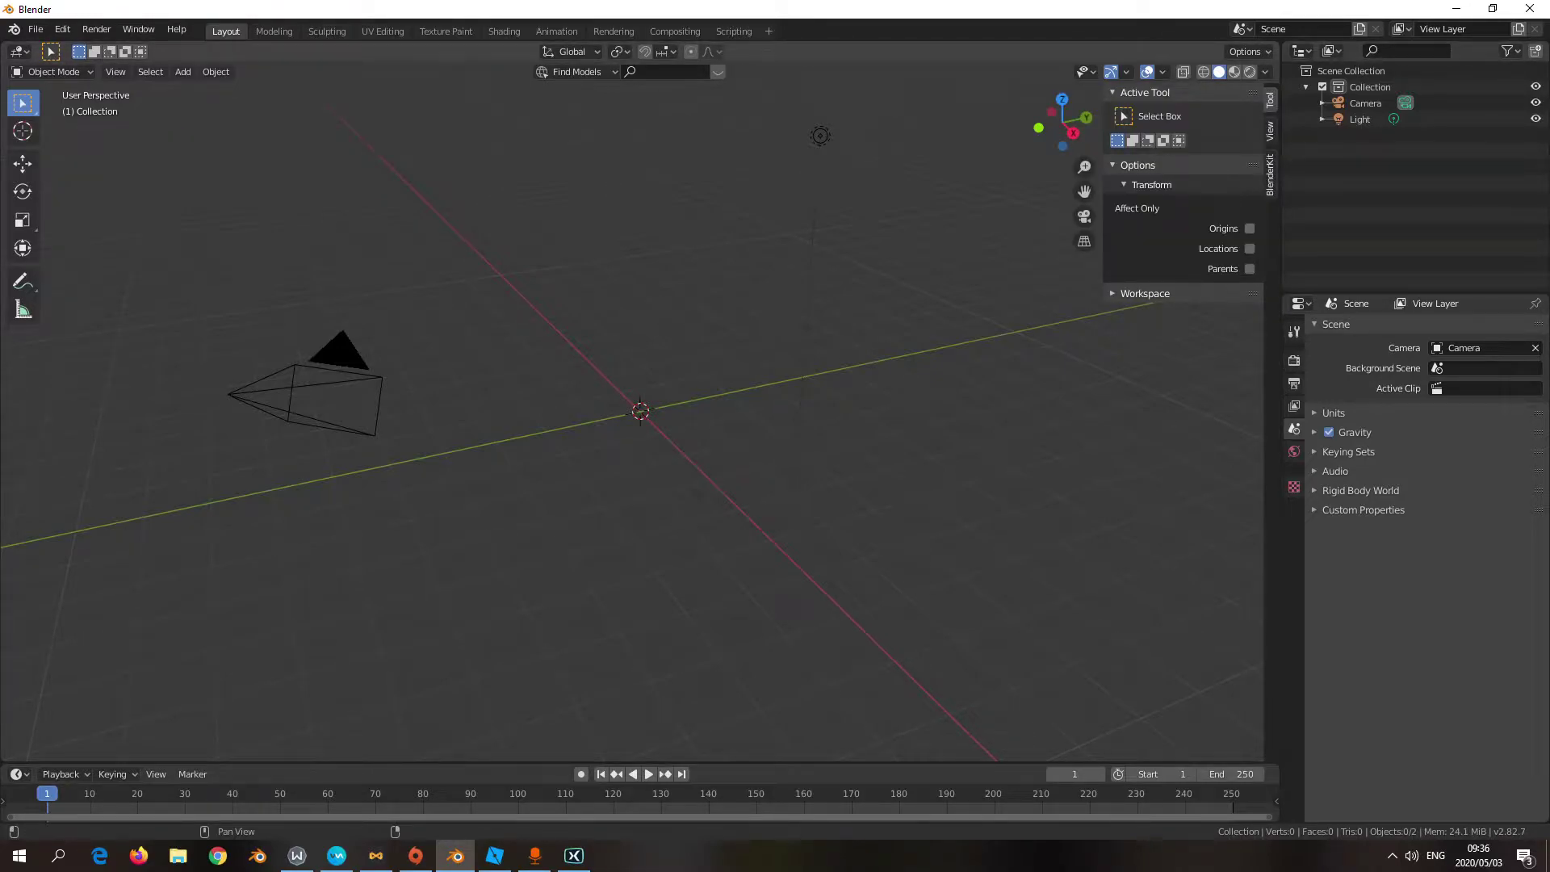
left_click(1269, 175)
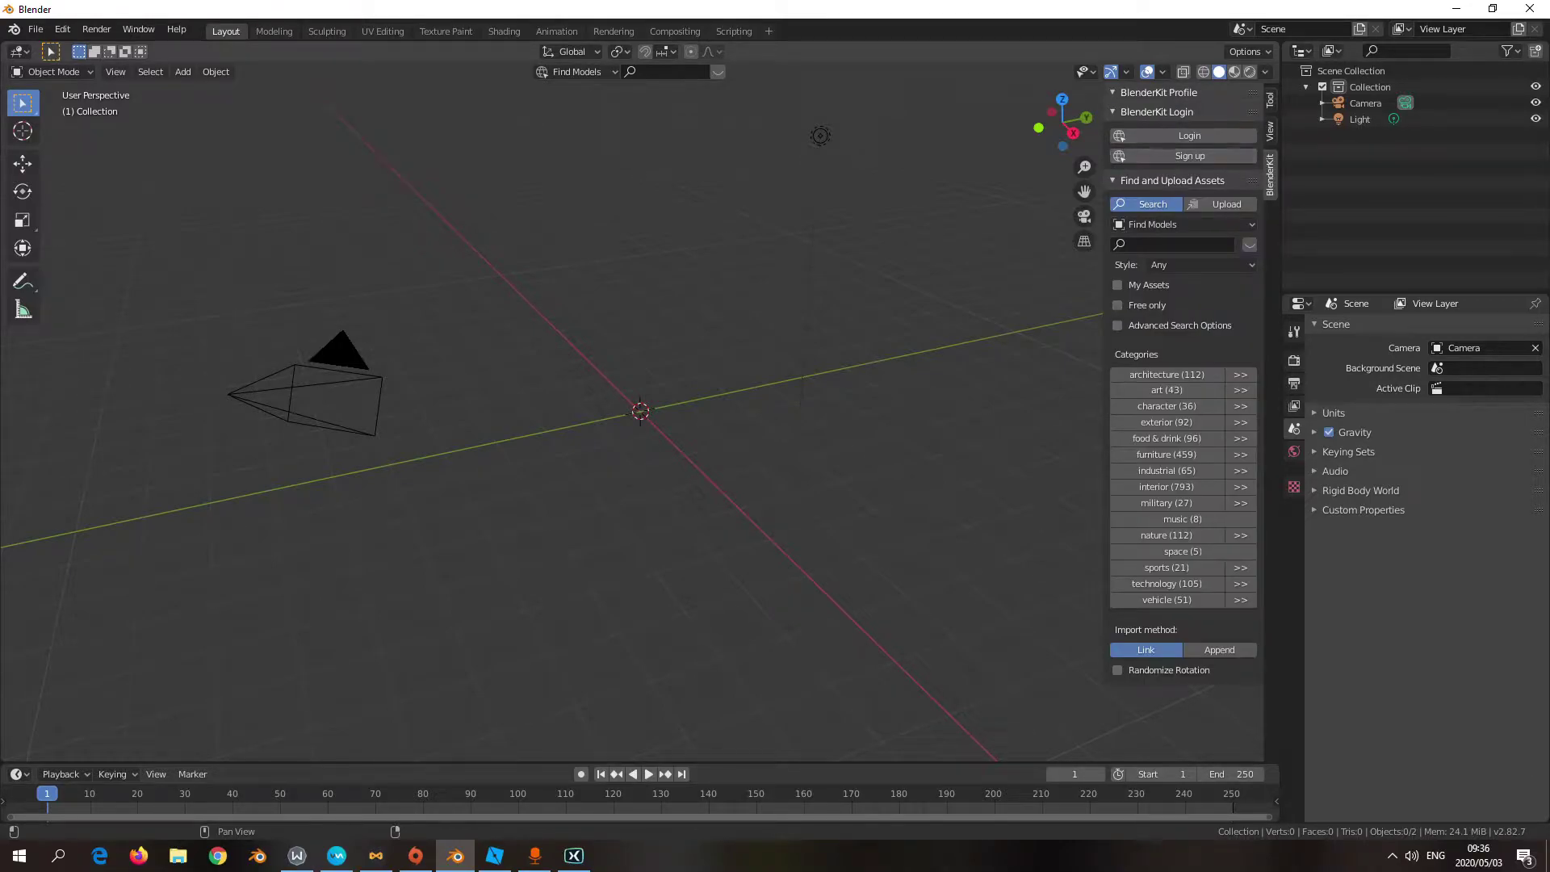
left_click(576, 72)
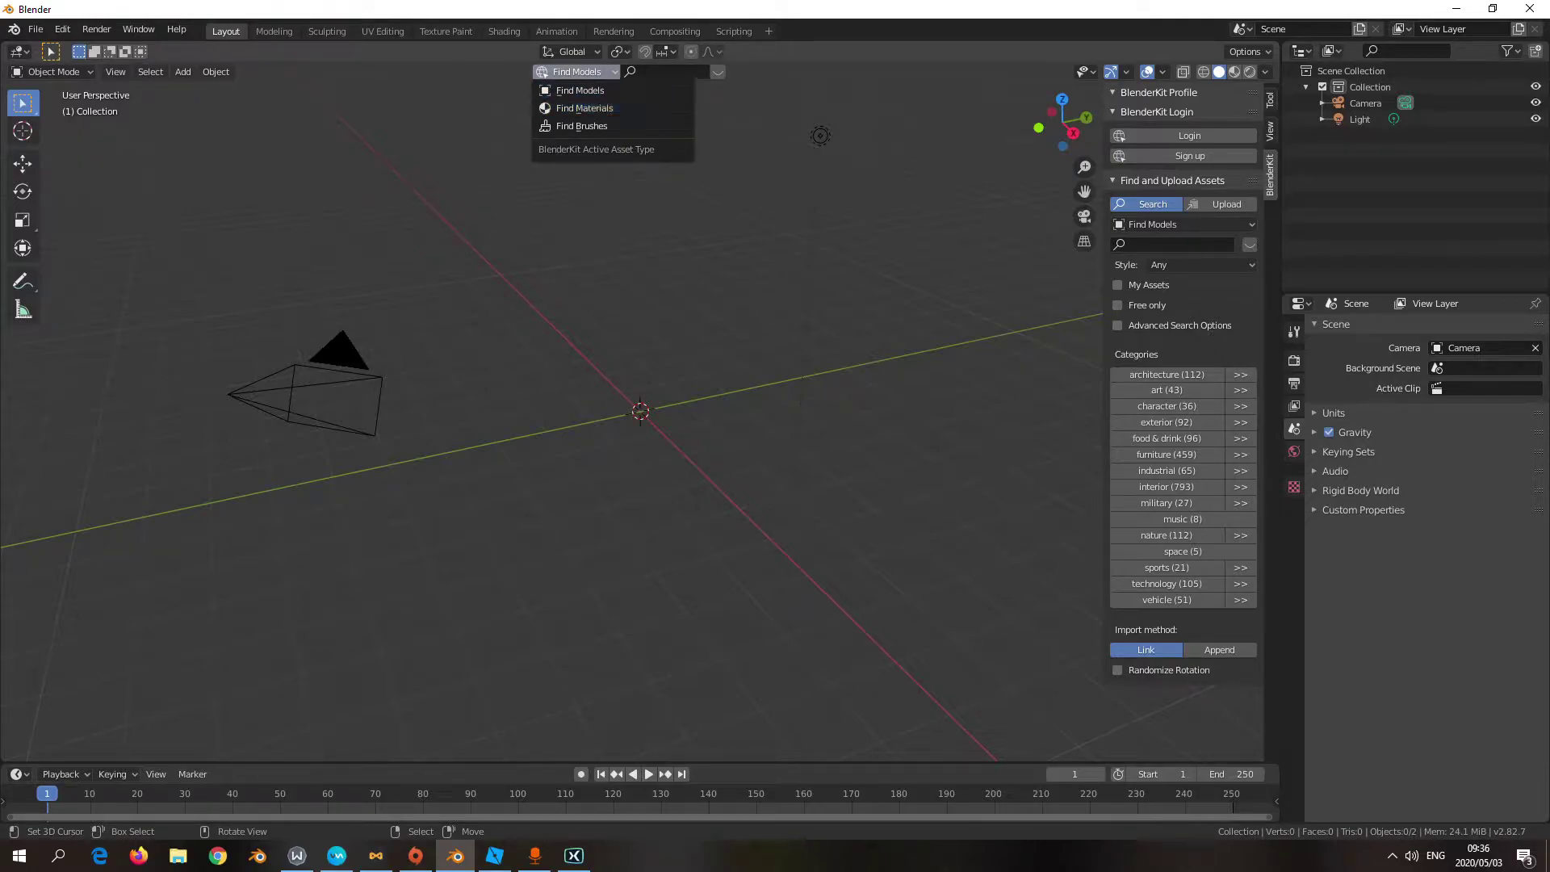
key("Up")
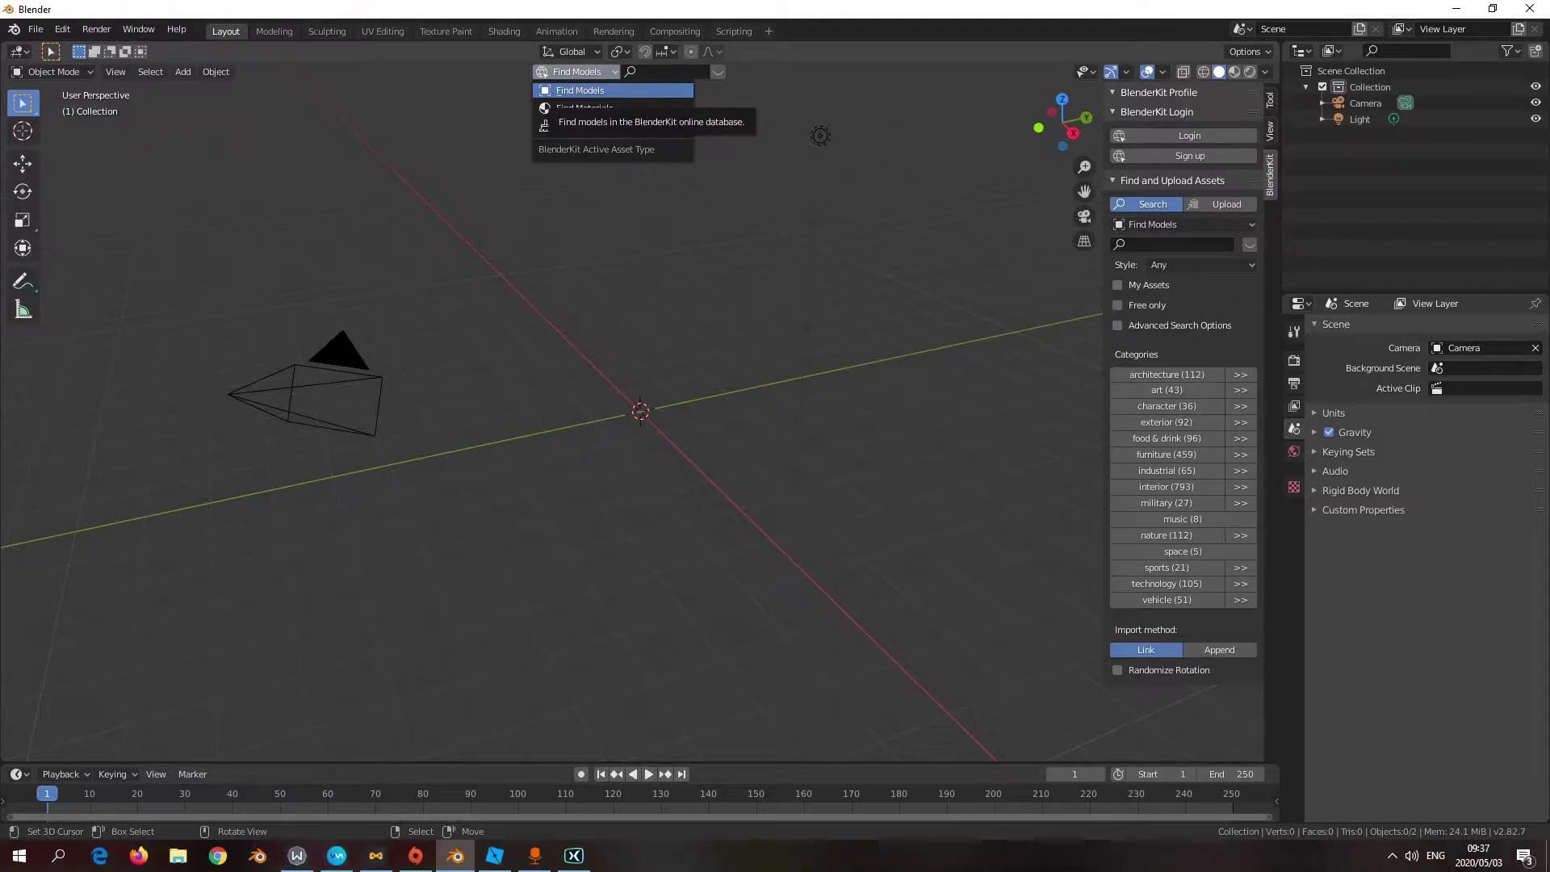
key("Return")
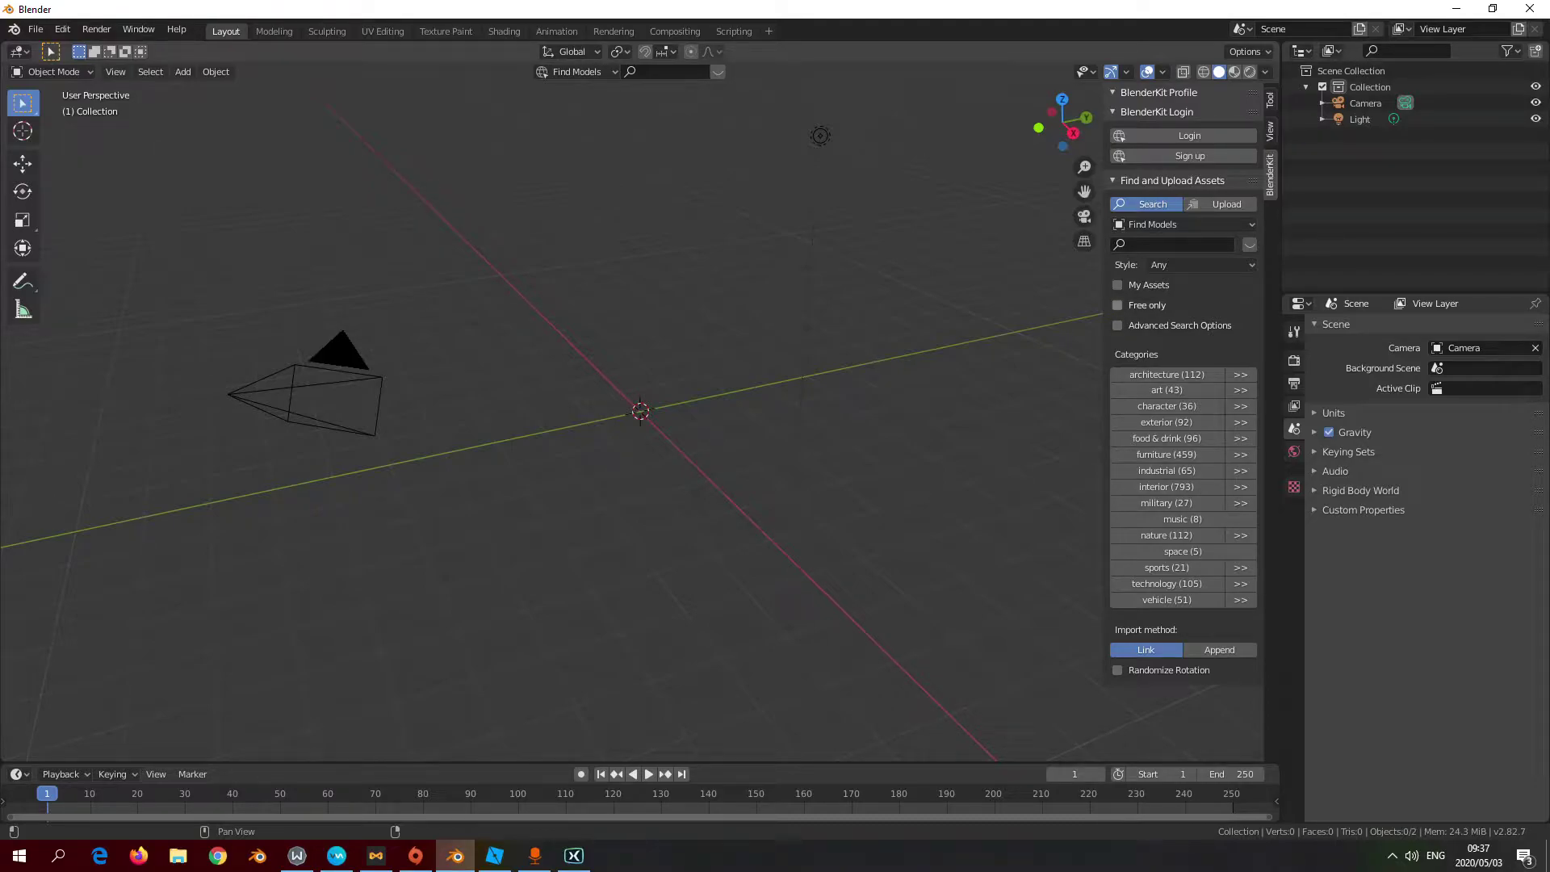
left_click(1117, 305)
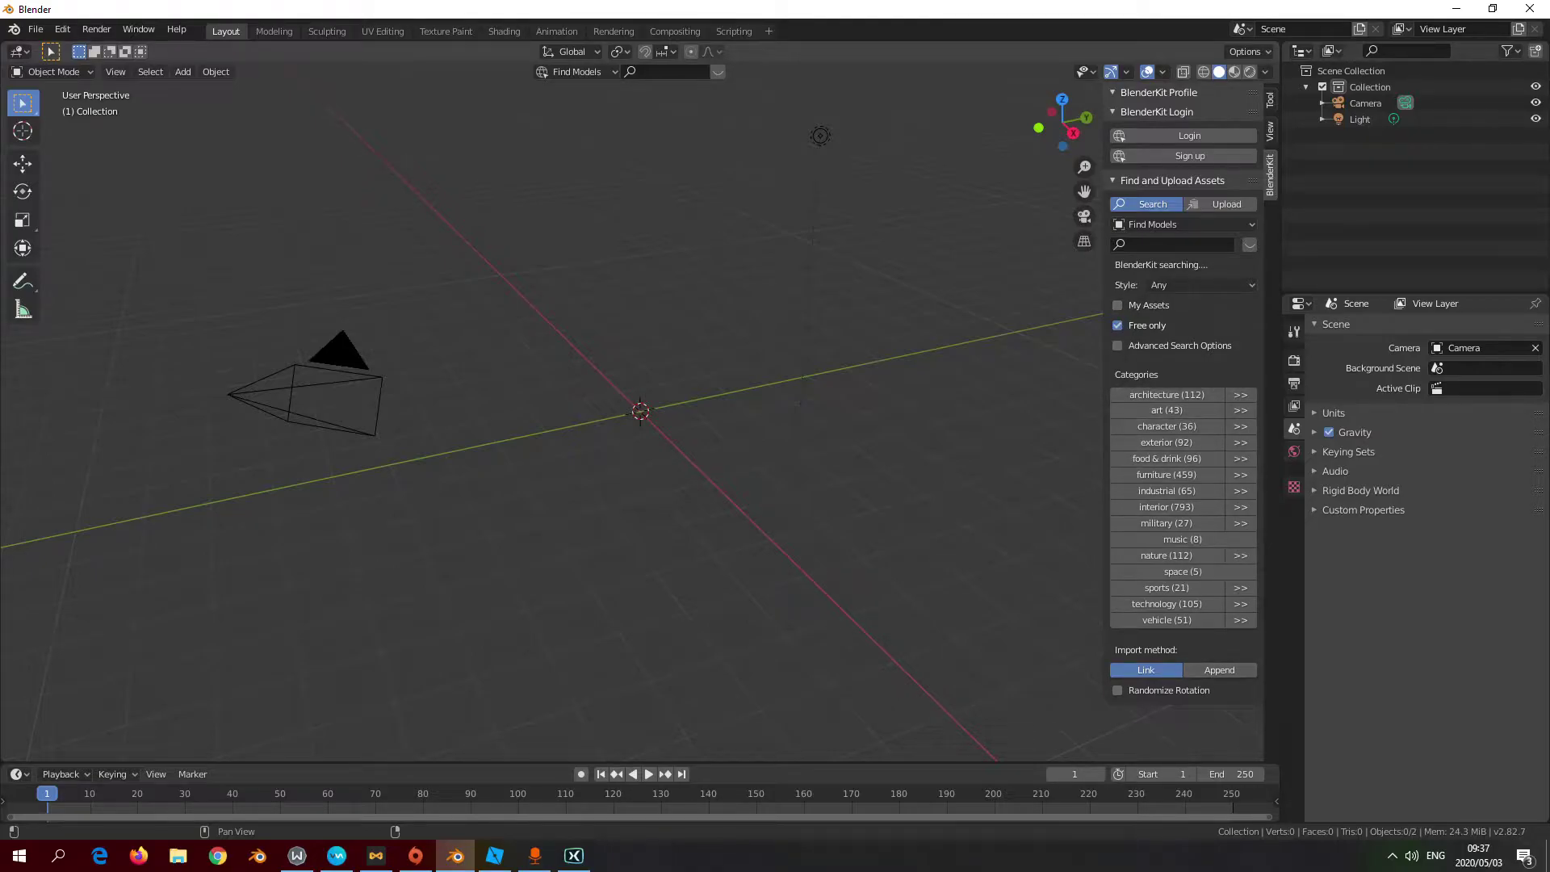
left_click(1218, 670)
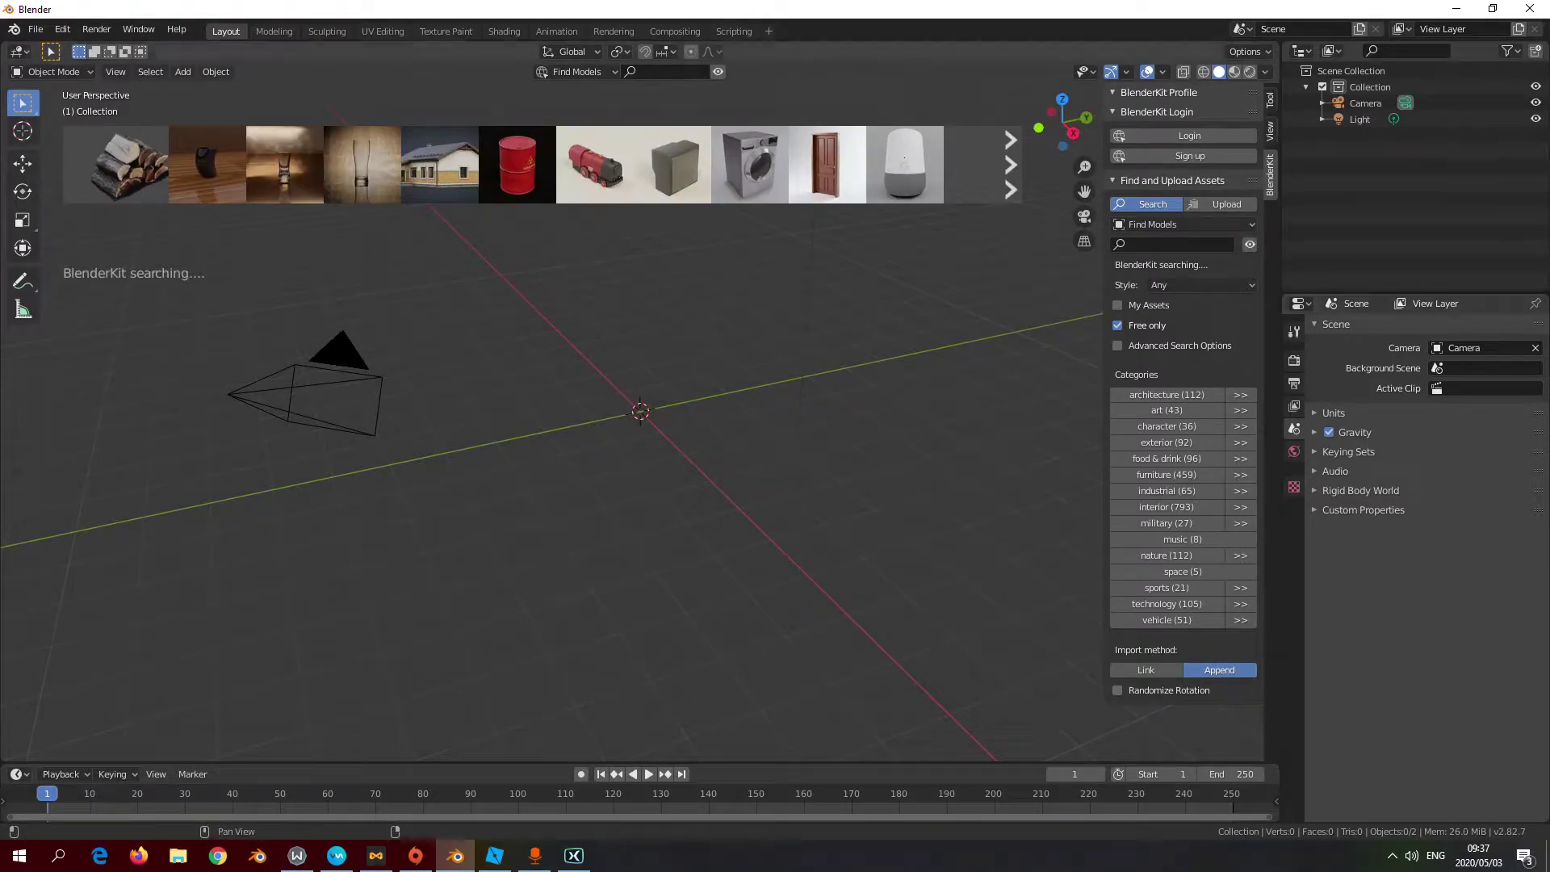
Browse several pages of the free BlenderKit models, previewing items such as the Chevrolet Corvette, Moricema Black Sink, Vending Machine, Old Hospital Bed and Poker Table
mouse_move(516, 165)
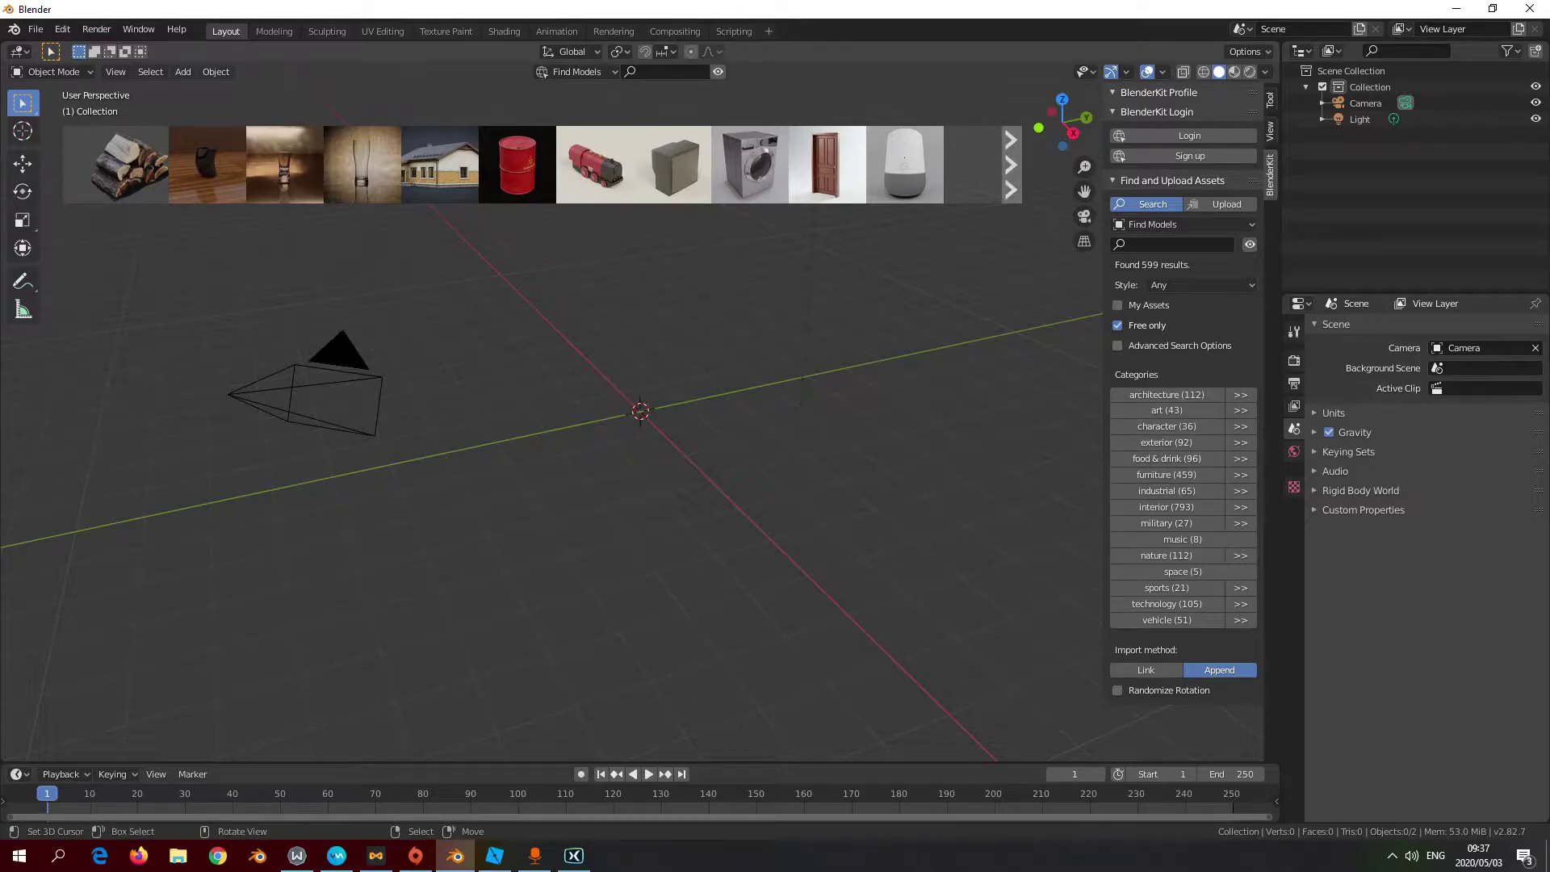
left_click(1011, 165)
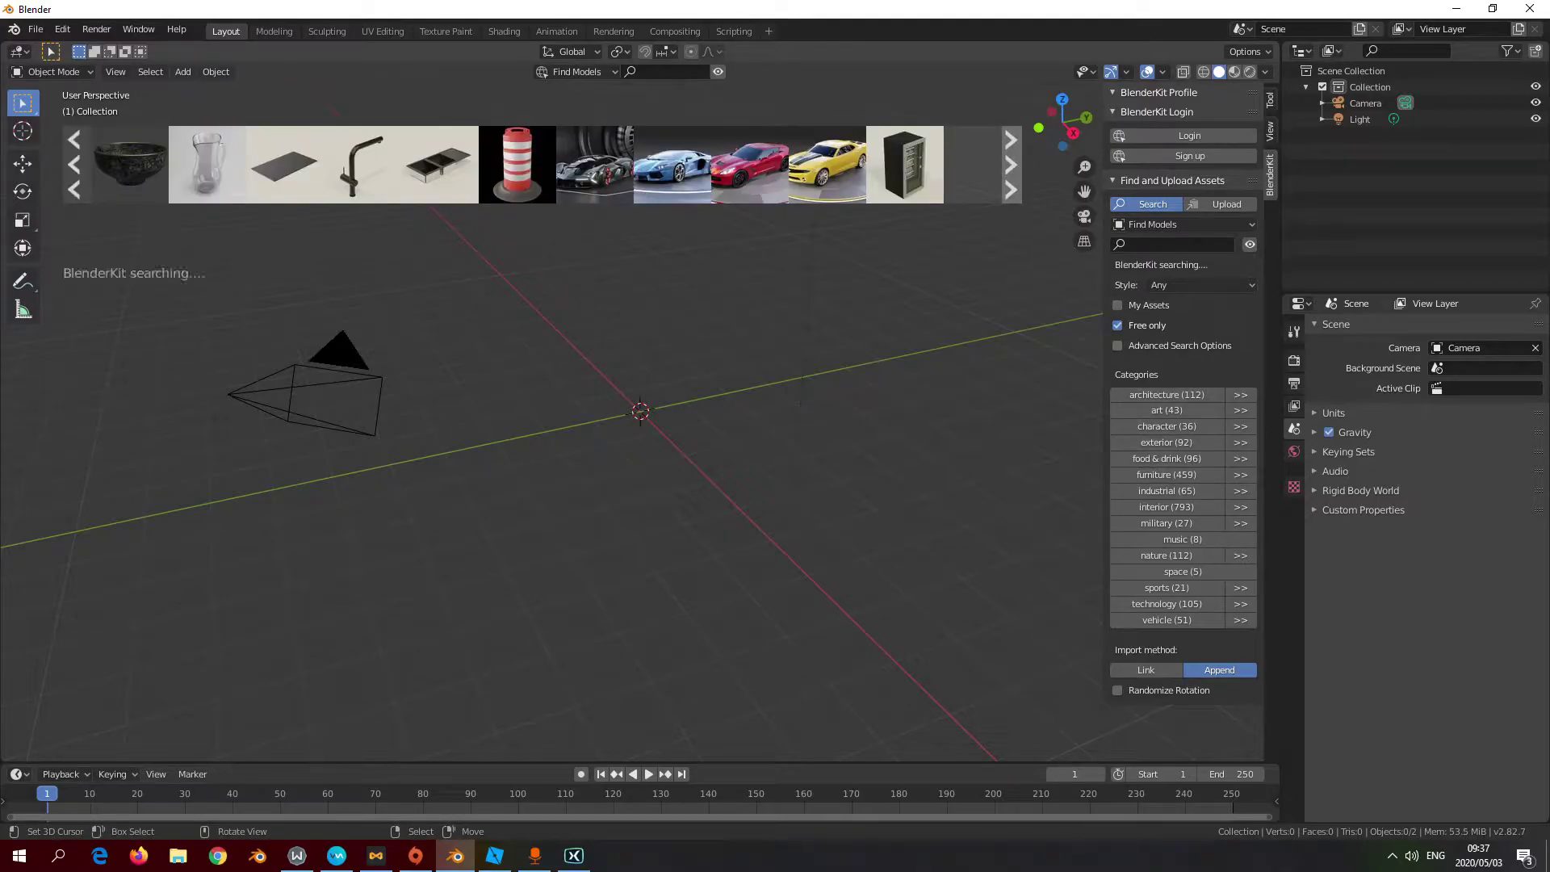
mouse_move(749, 145)
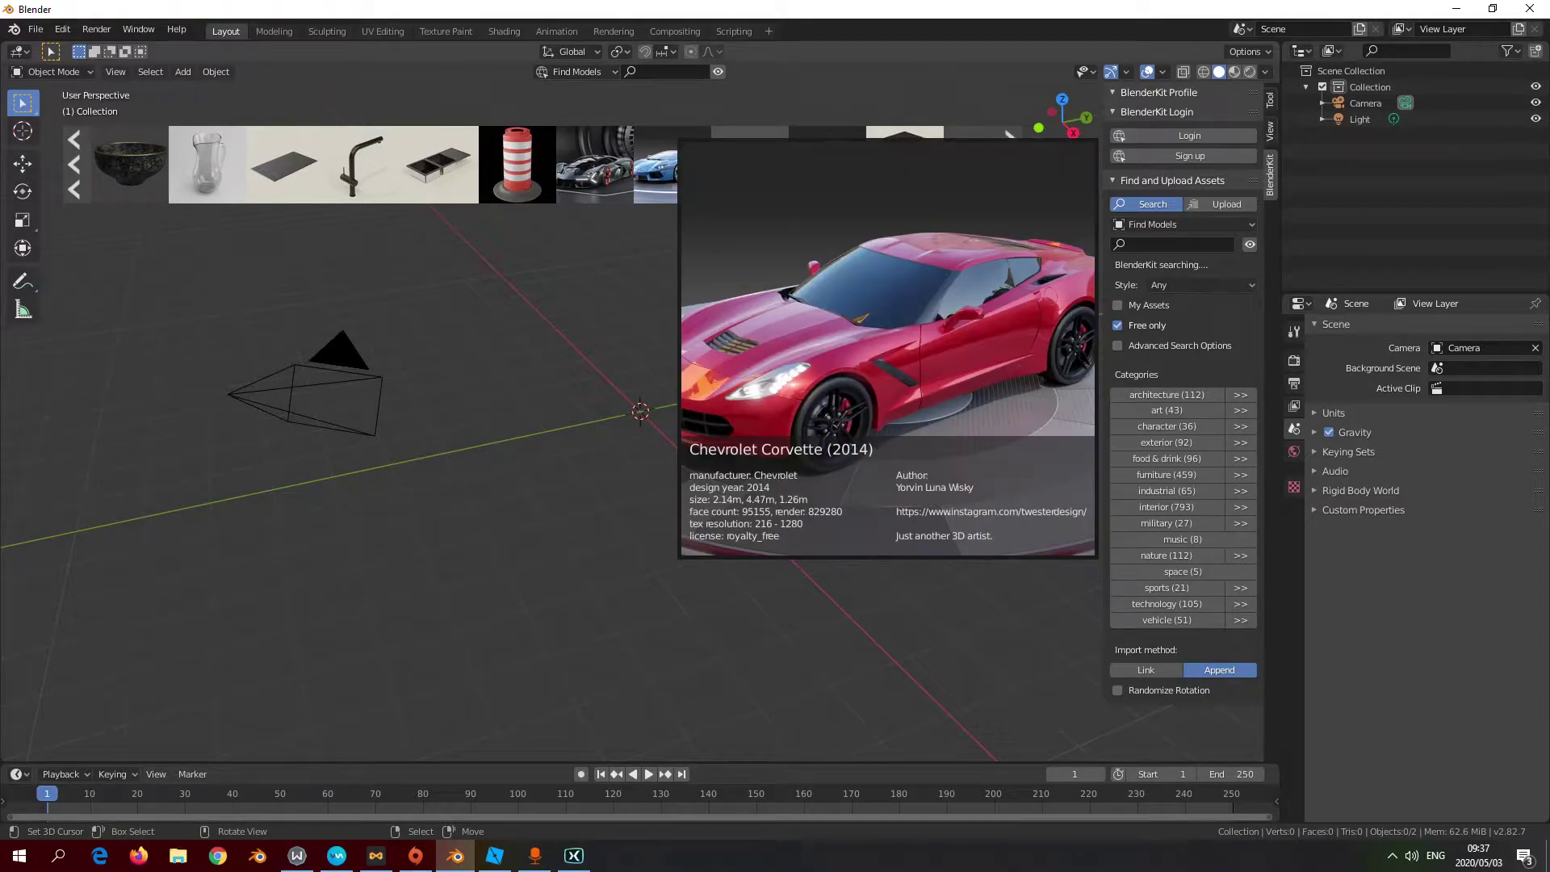
mouse_move(438, 164)
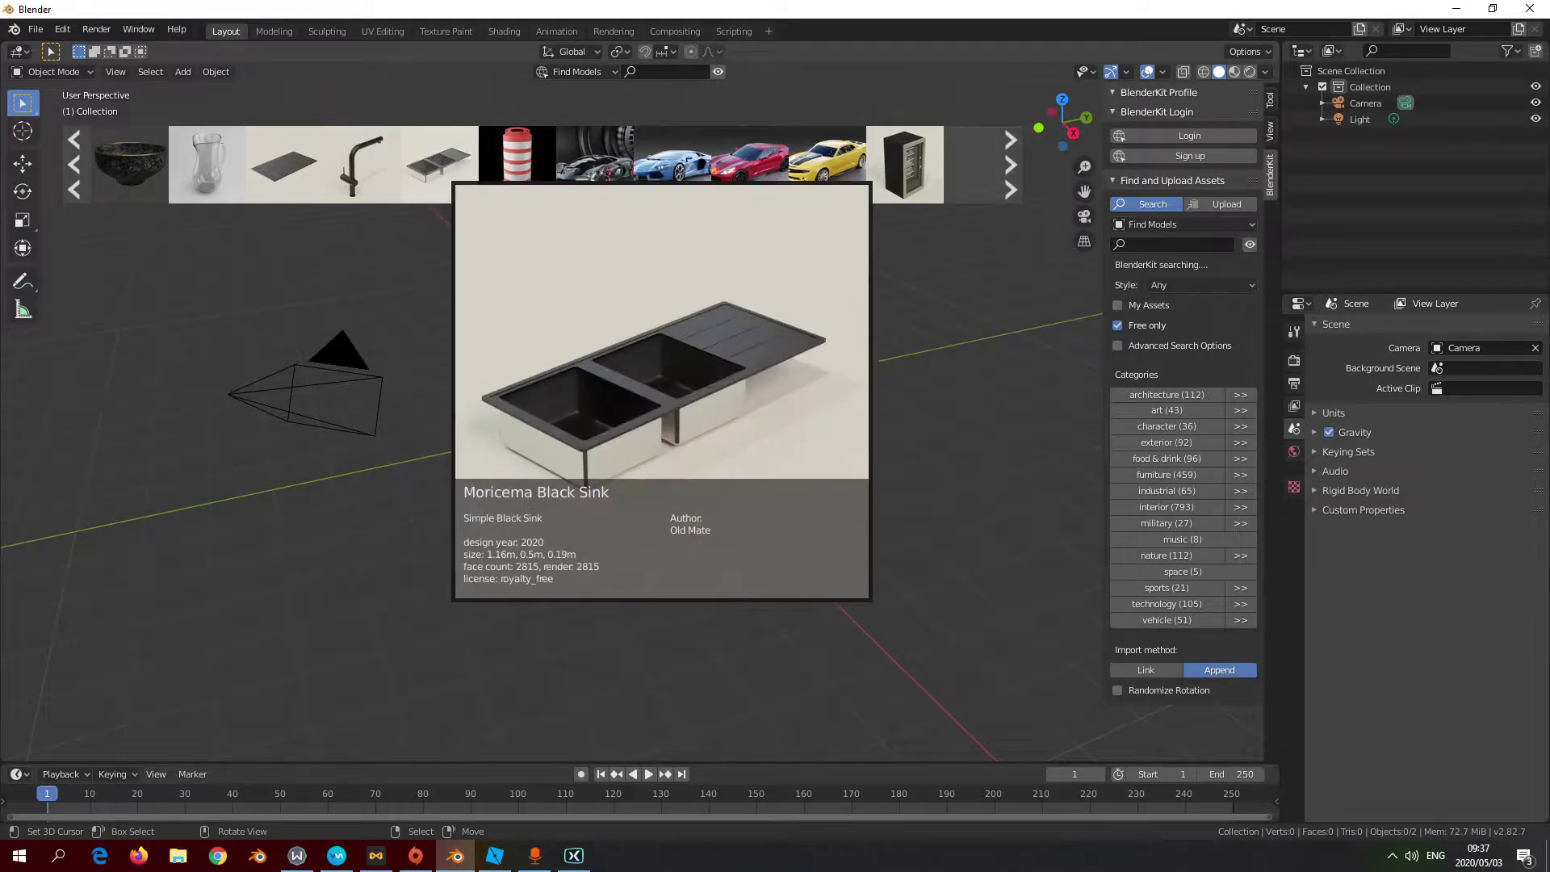
mouse_move(905, 157)
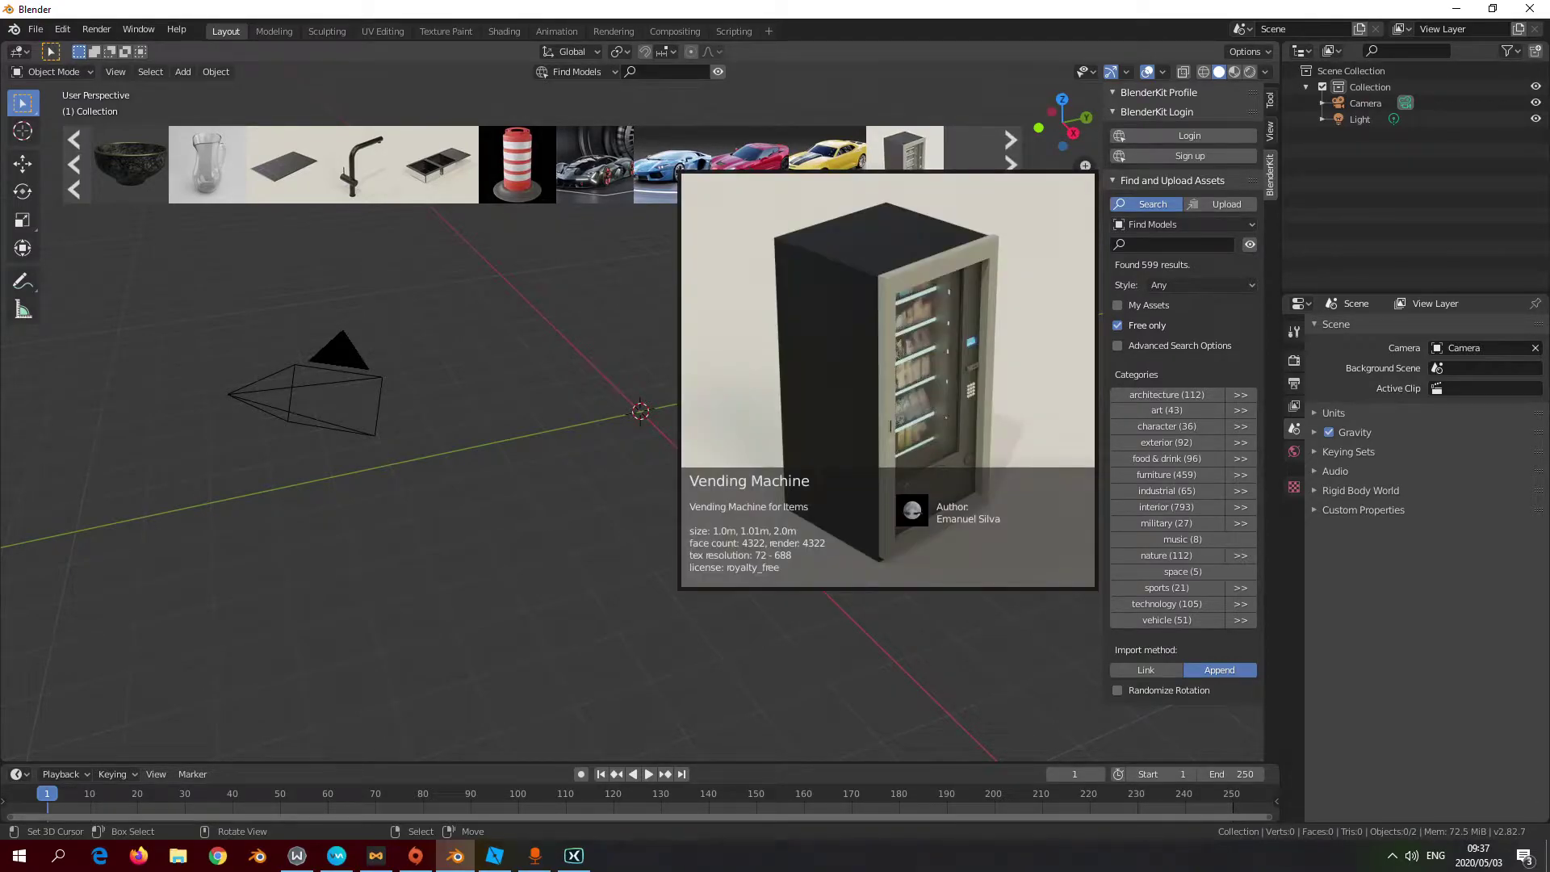
left_click(1010, 164)
mouse_move(750, 174)
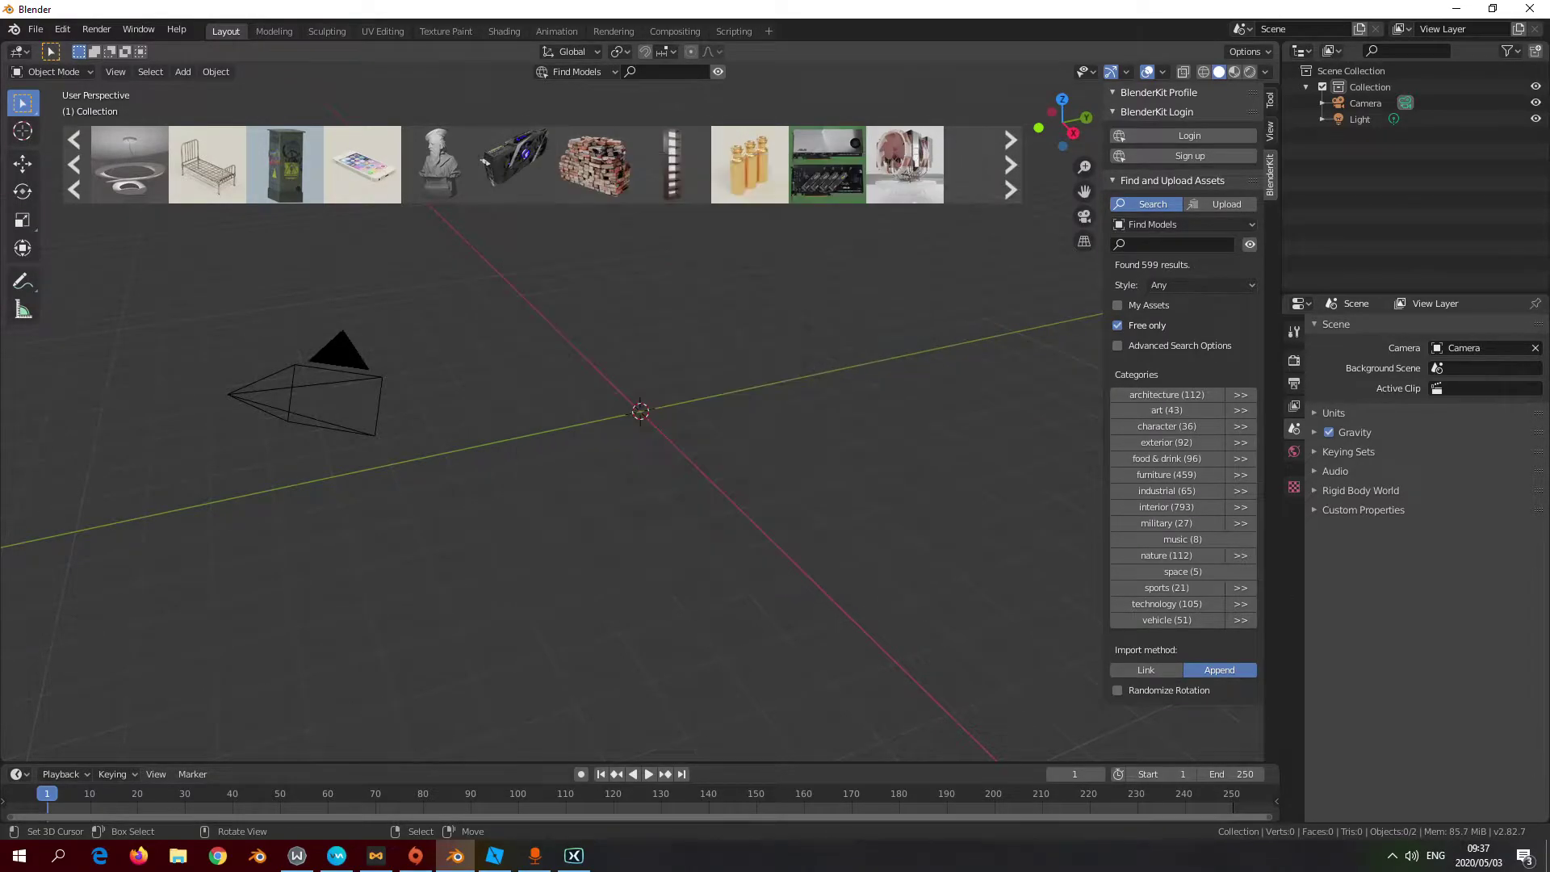
mouse_move(363, 162)
mouse_move(208, 161)
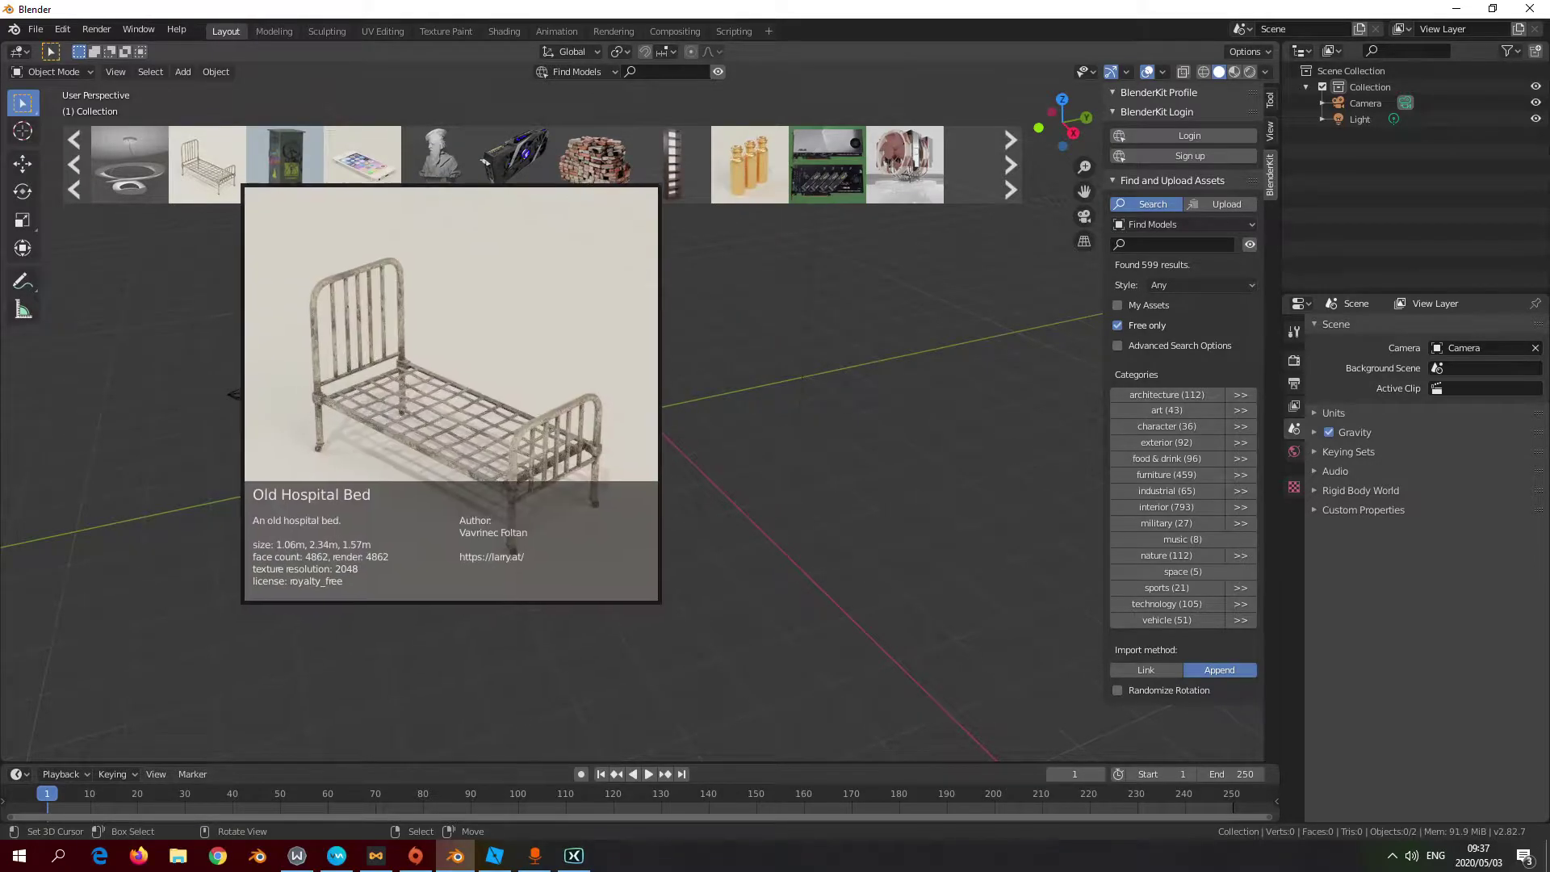
mouse_move(285, 162)
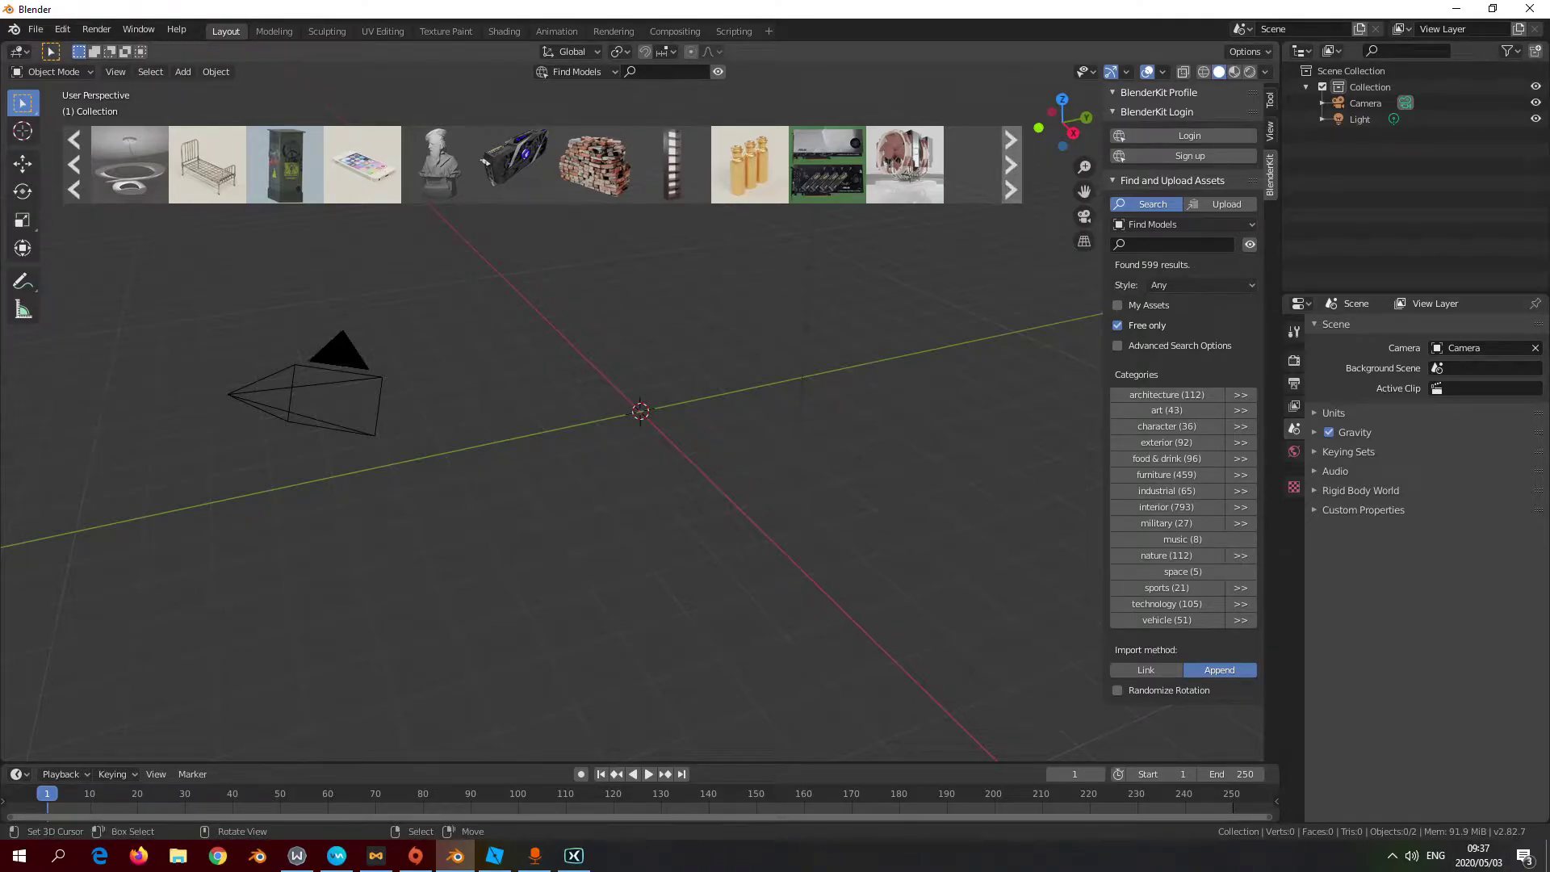
left_click(1010, 164)
mouse_move(904, 145)
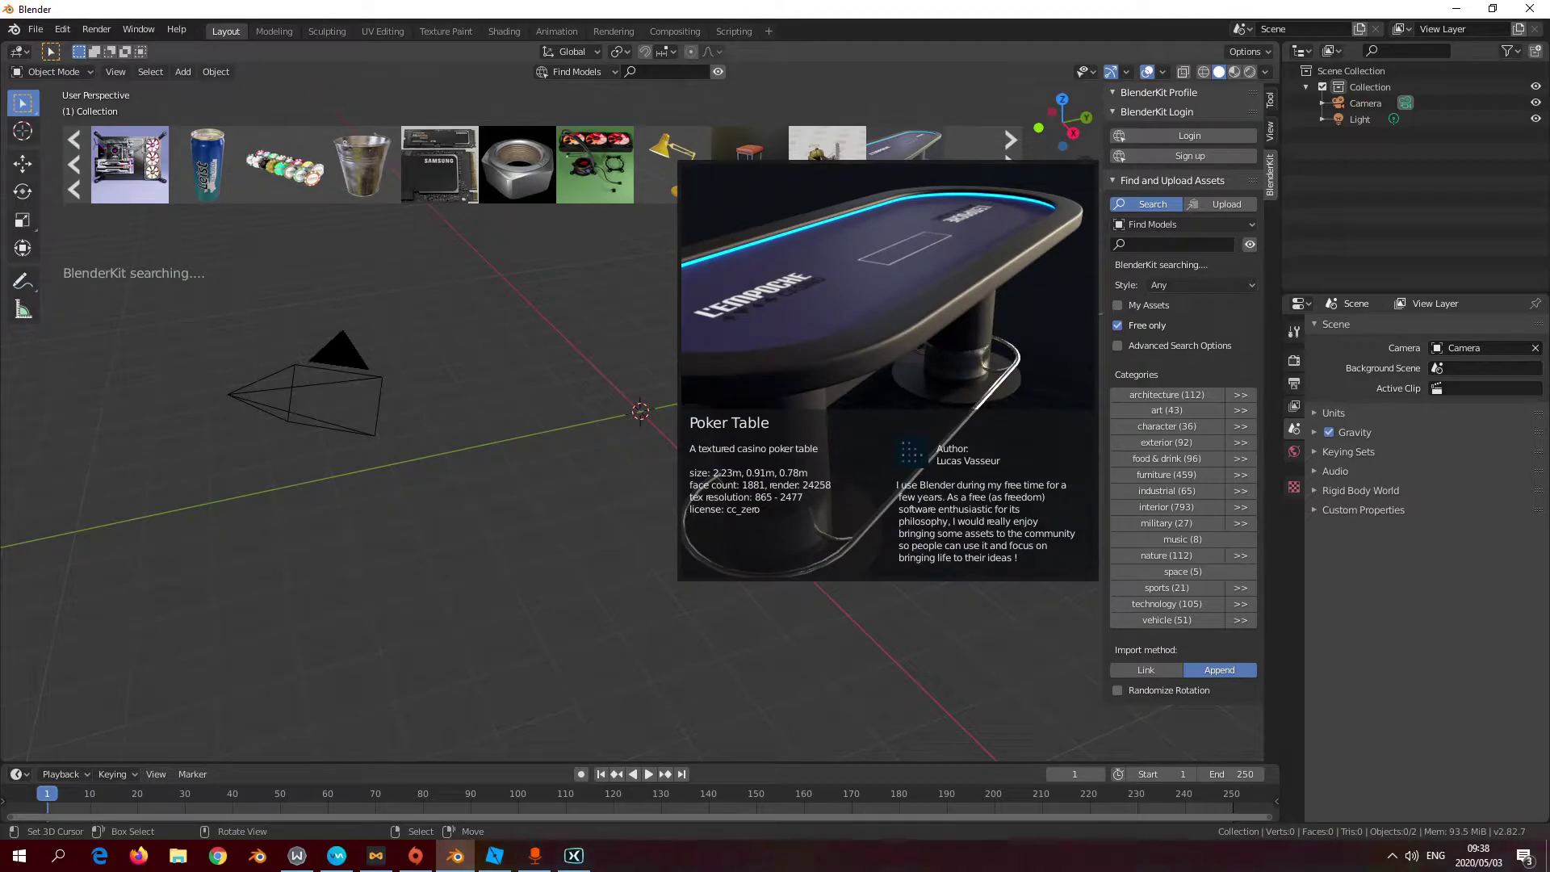
mouse_move(595, 161)
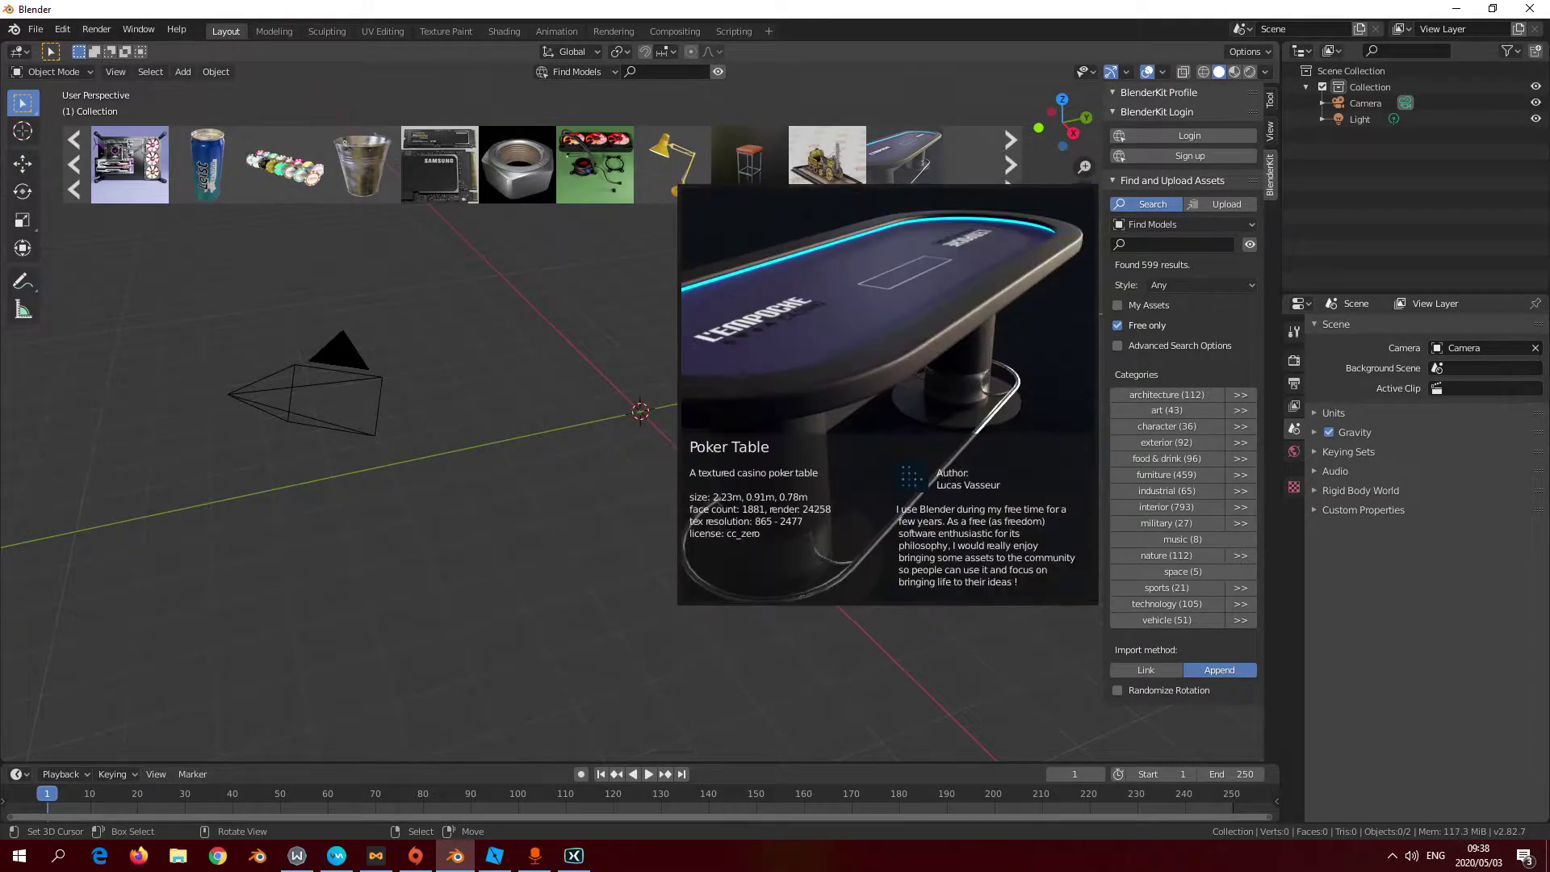
left_click(1010, 165)
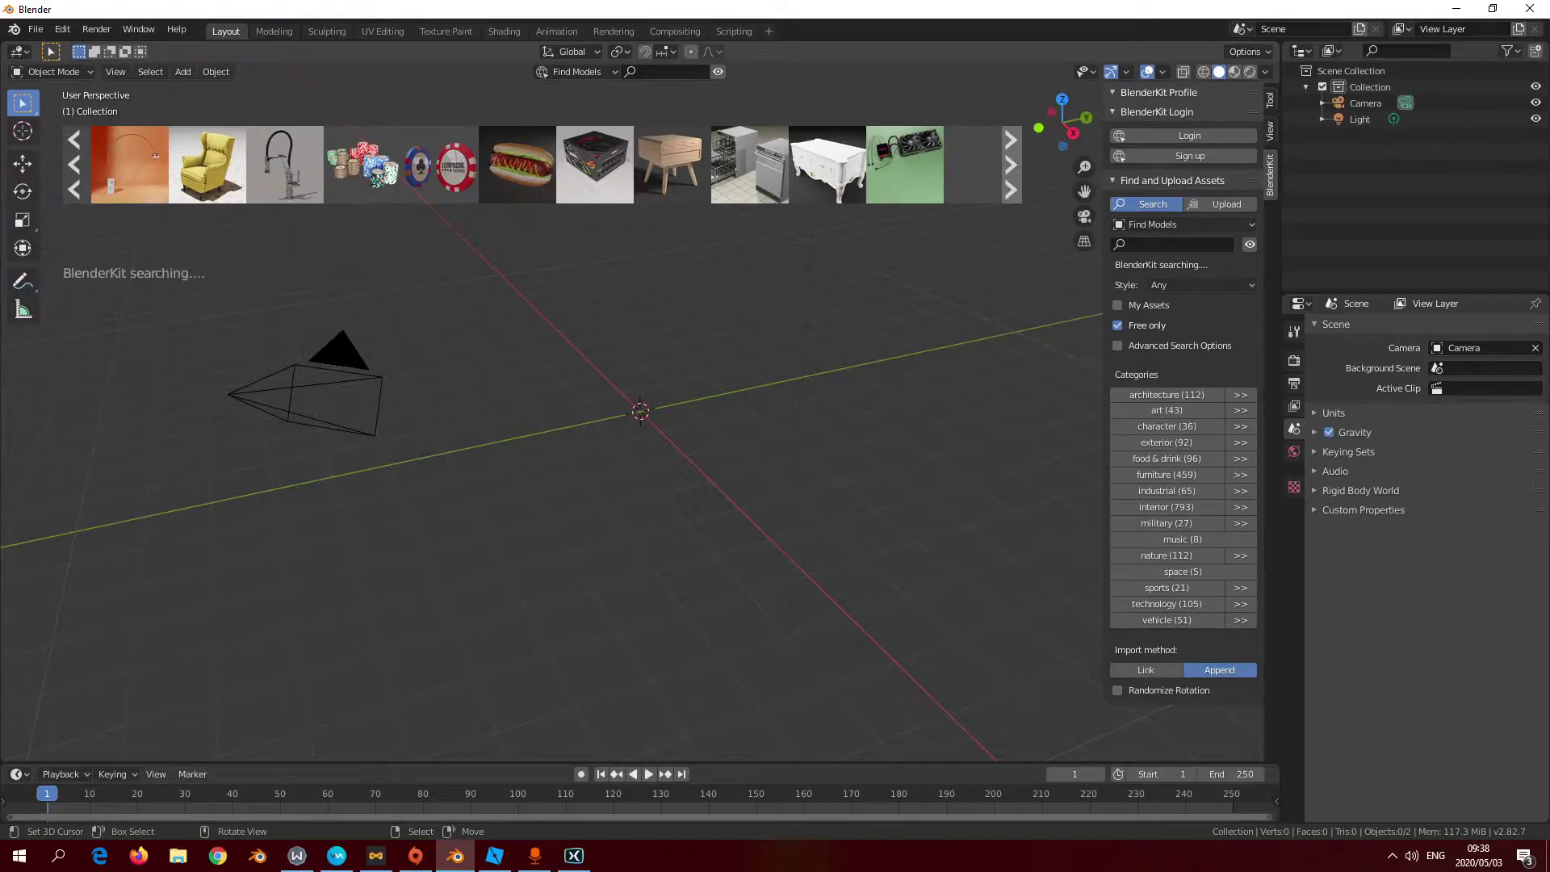
Import The Strandmon Wing Chair from the BlenderKit results, placing it at the scene origin
mouse_move(362, 165)
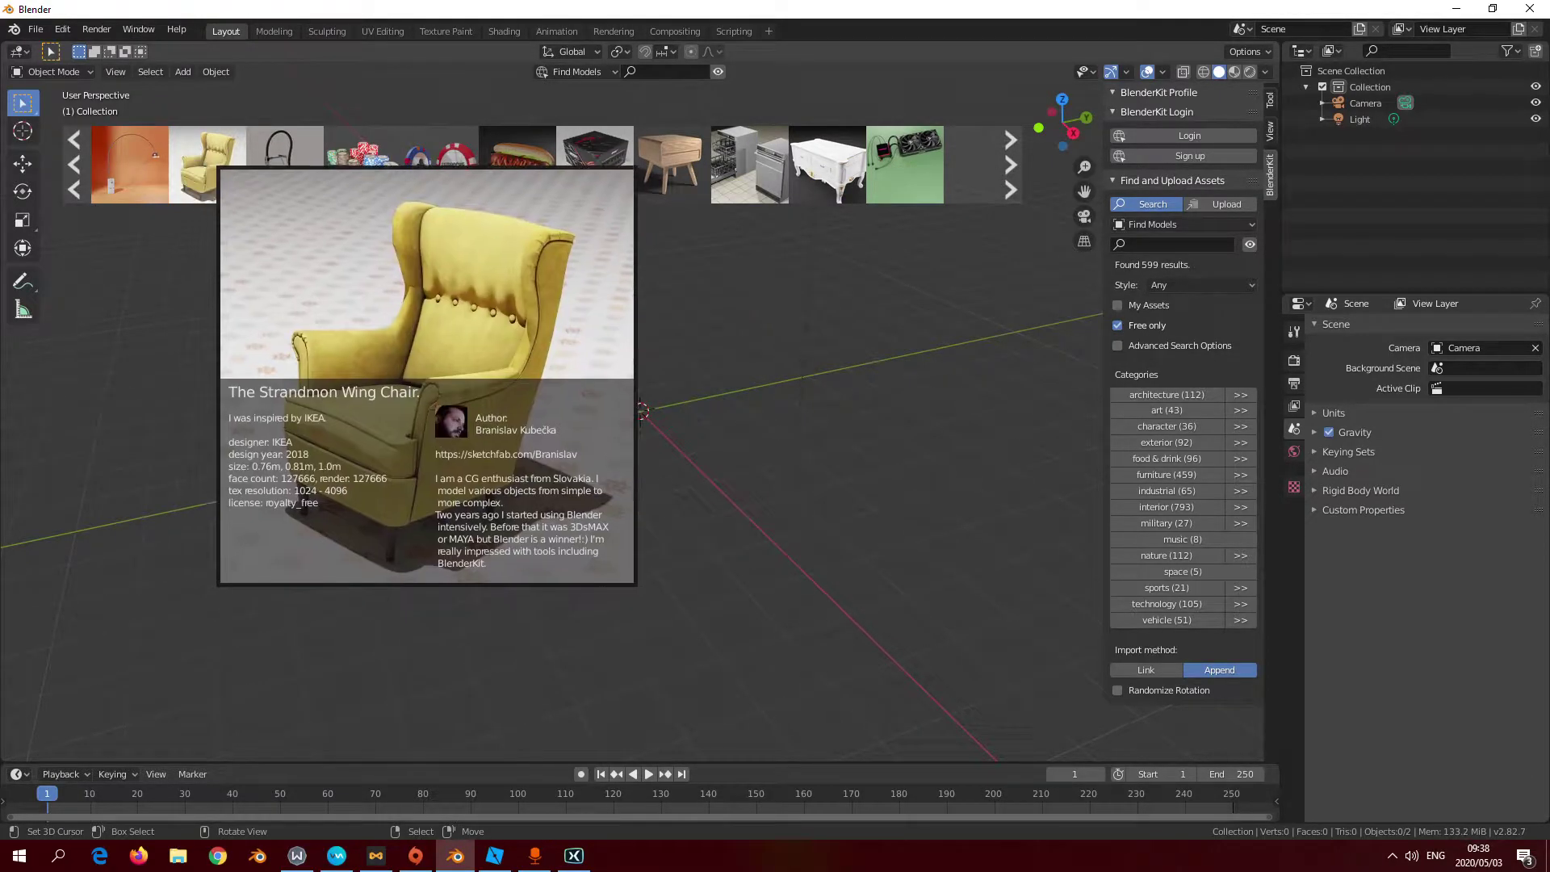
left_click_drag(198, 169, 642, 408)
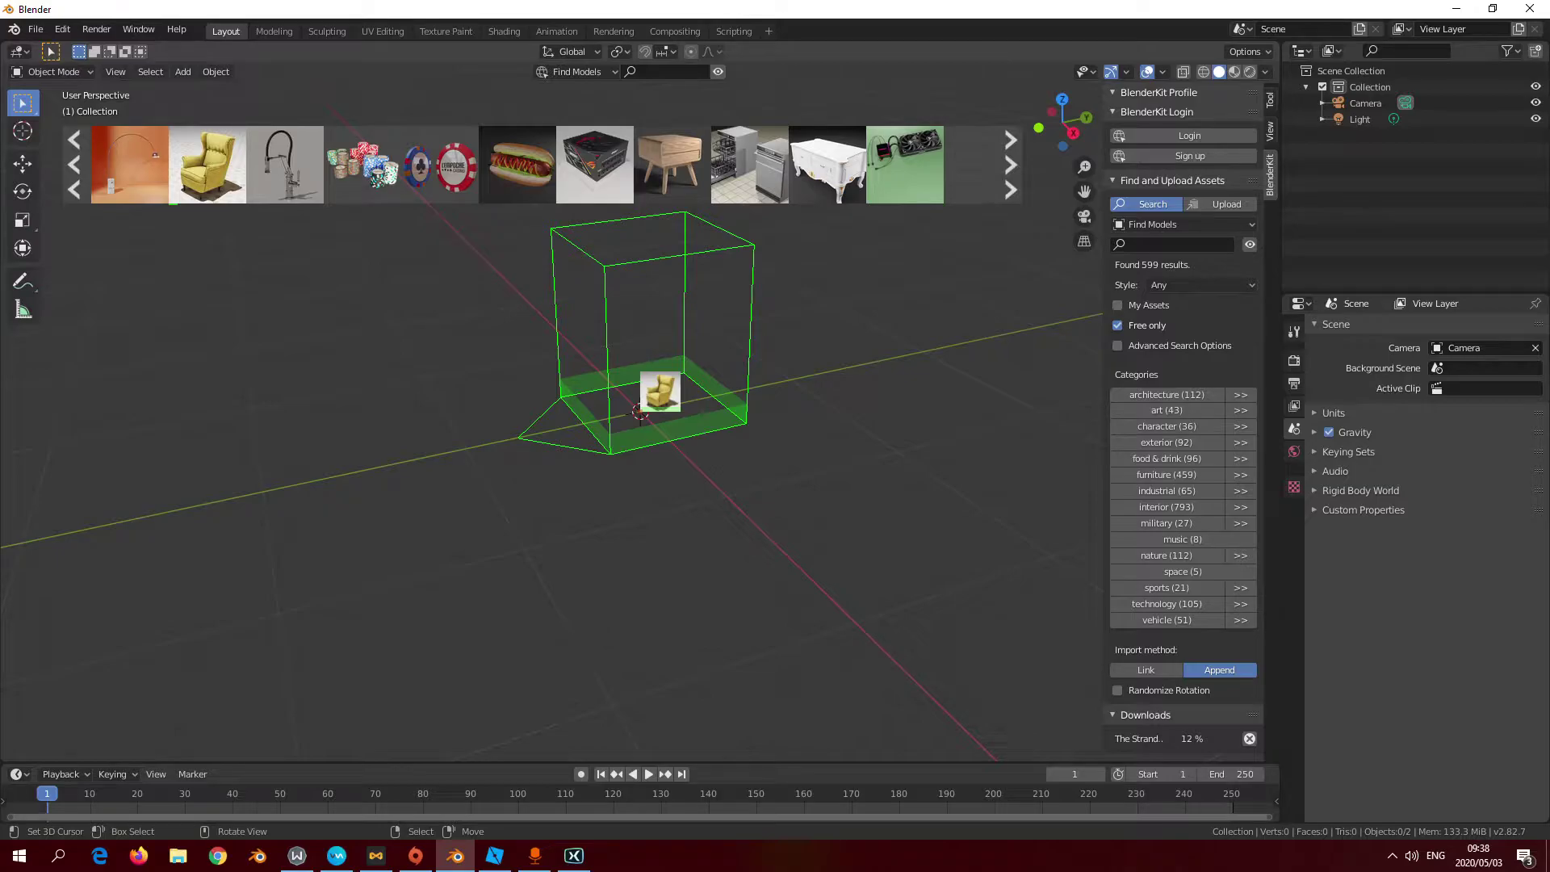
mouse_move(827, 161)
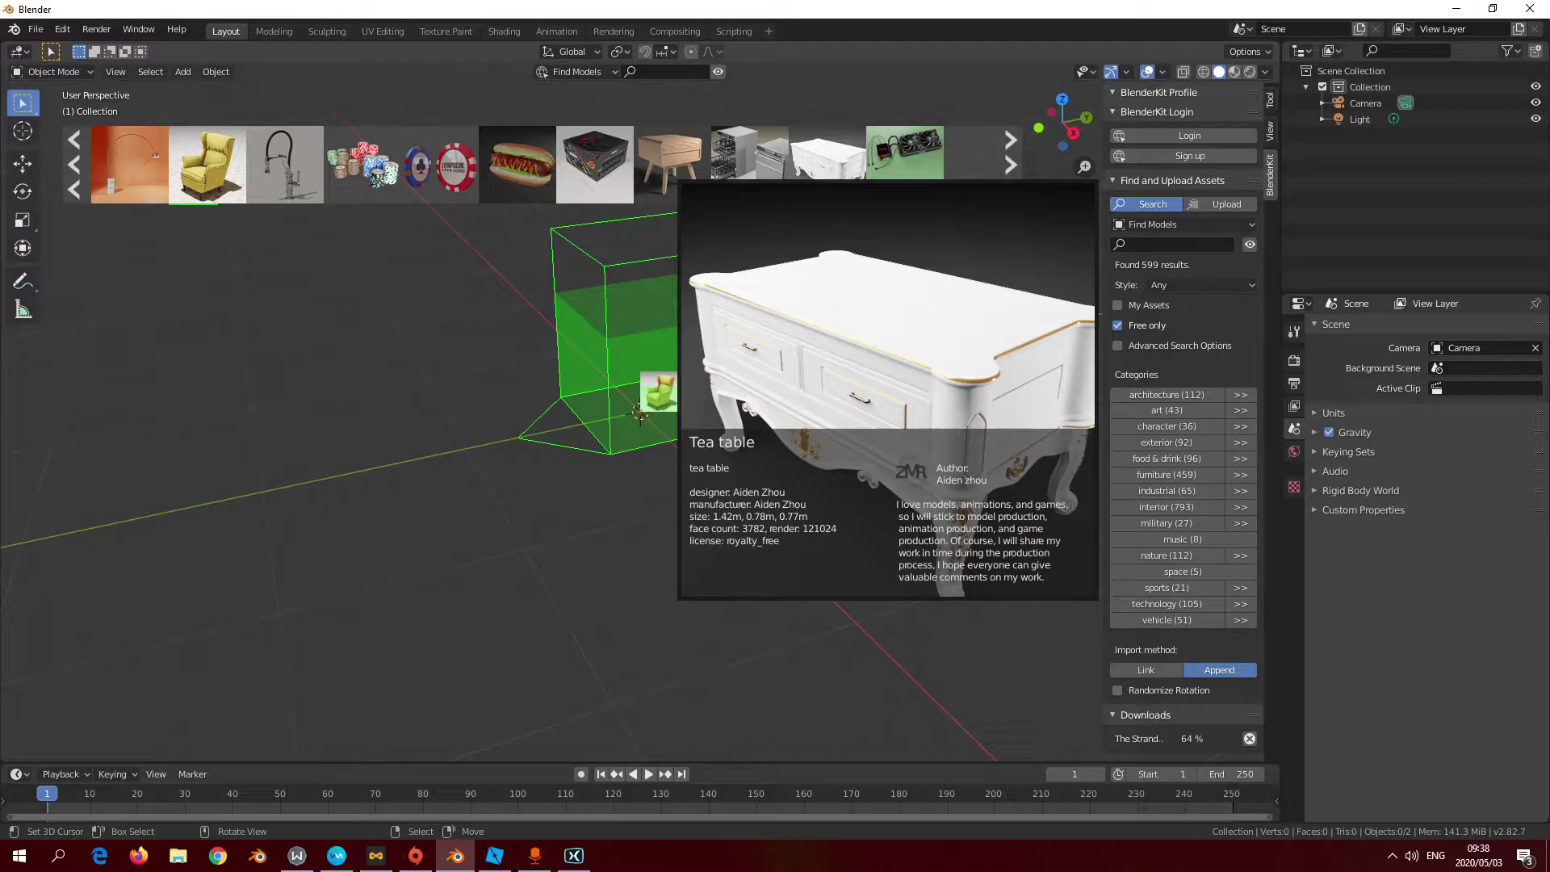
mouse_move(208, 164)
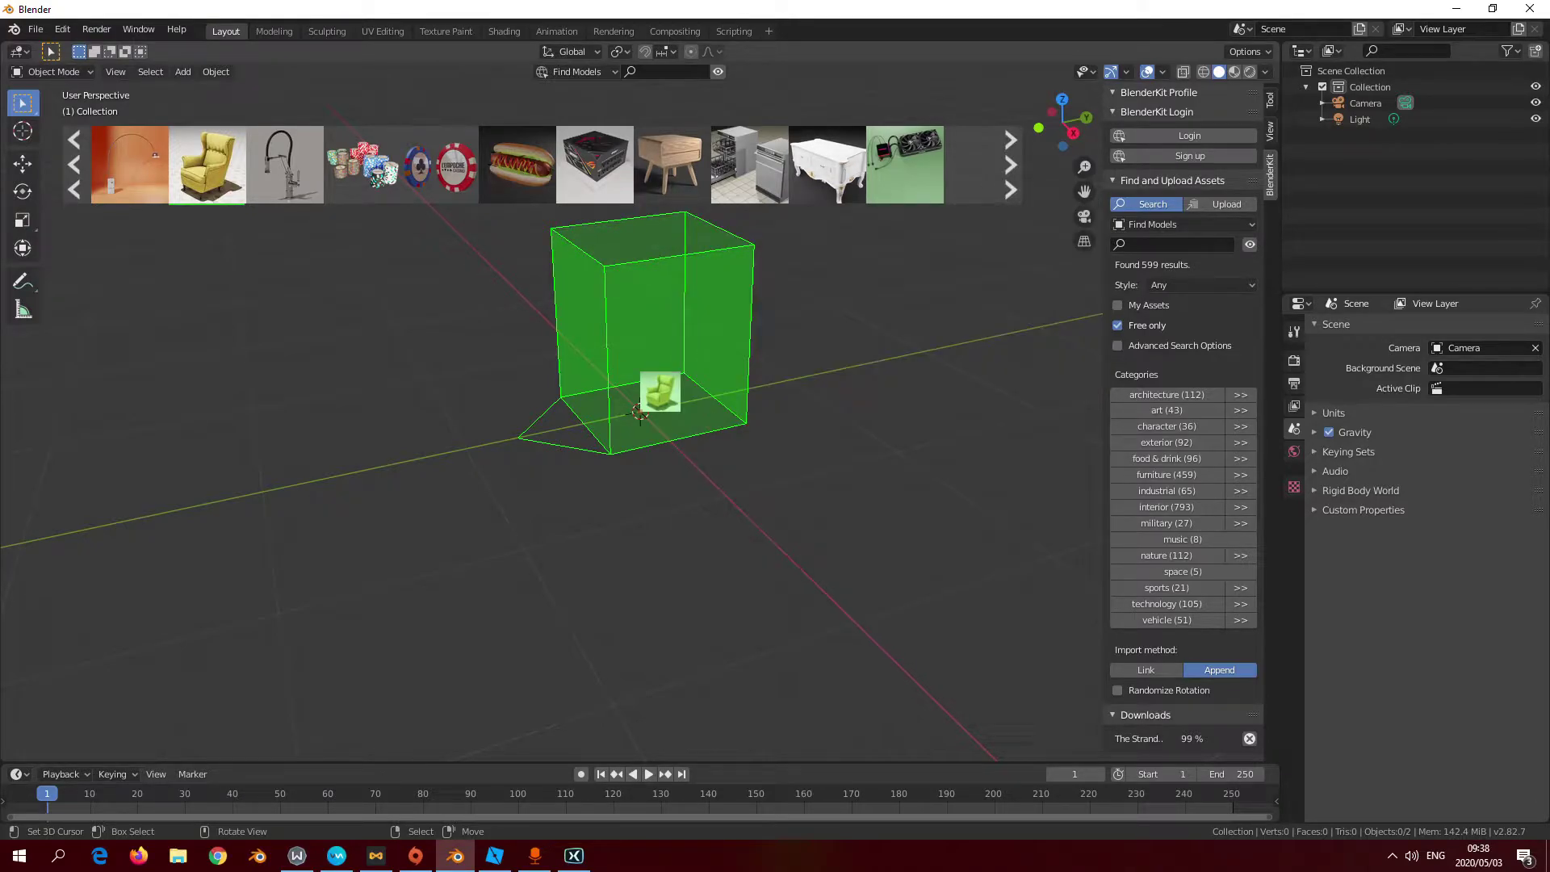
middle_click_drag(565, 339, 699, 565)
right_click(645, 339)
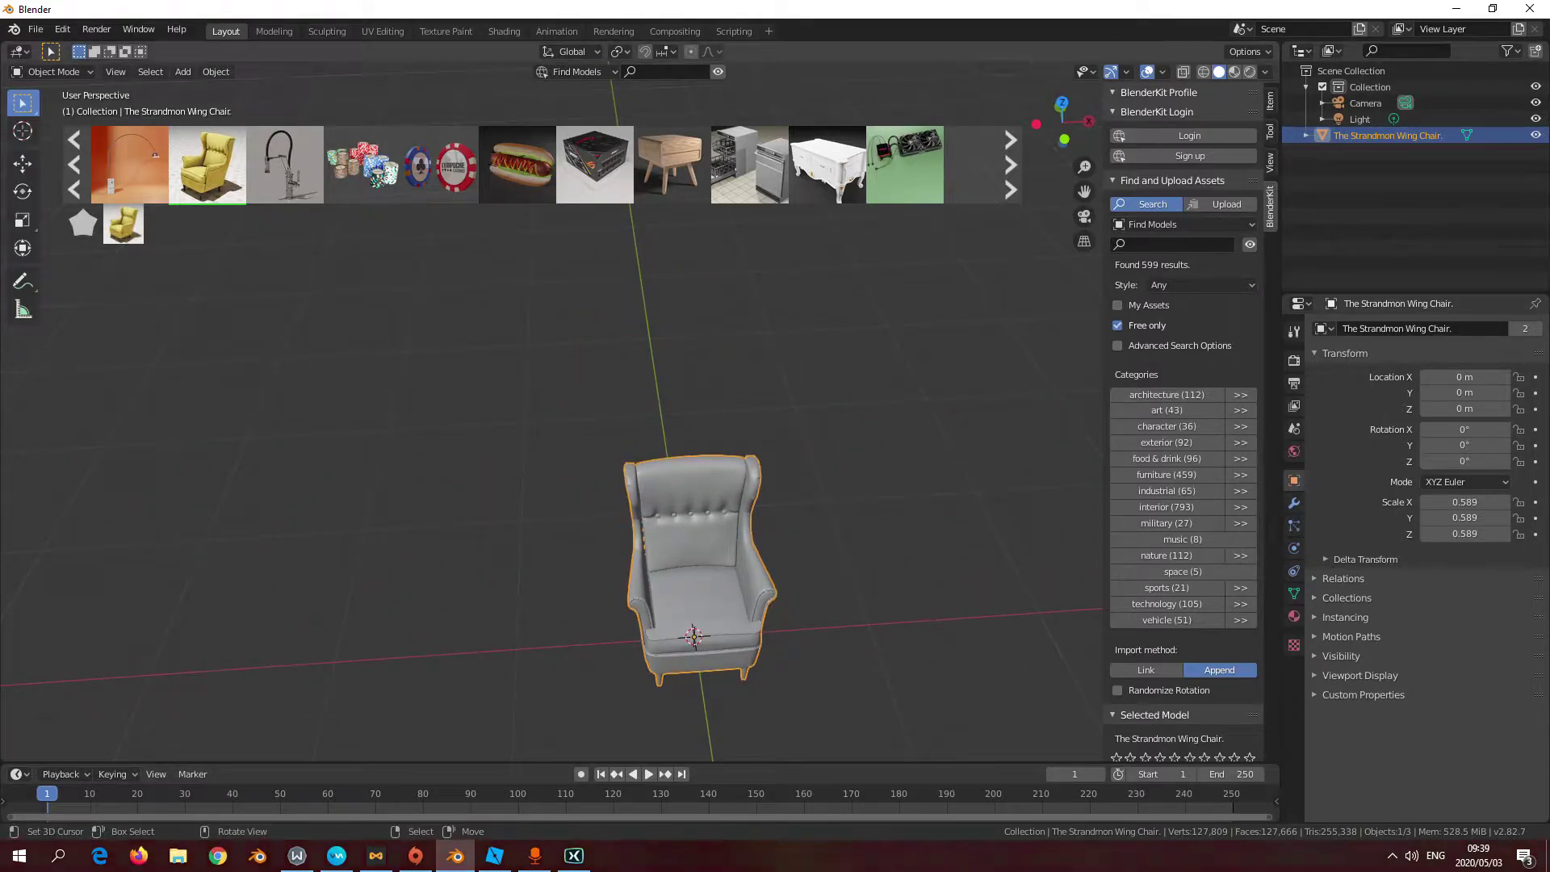
middle_click_drag(699, 565, 688, 548, "shift")
middle_click_drag(688, 692, 634, 583, "shift")
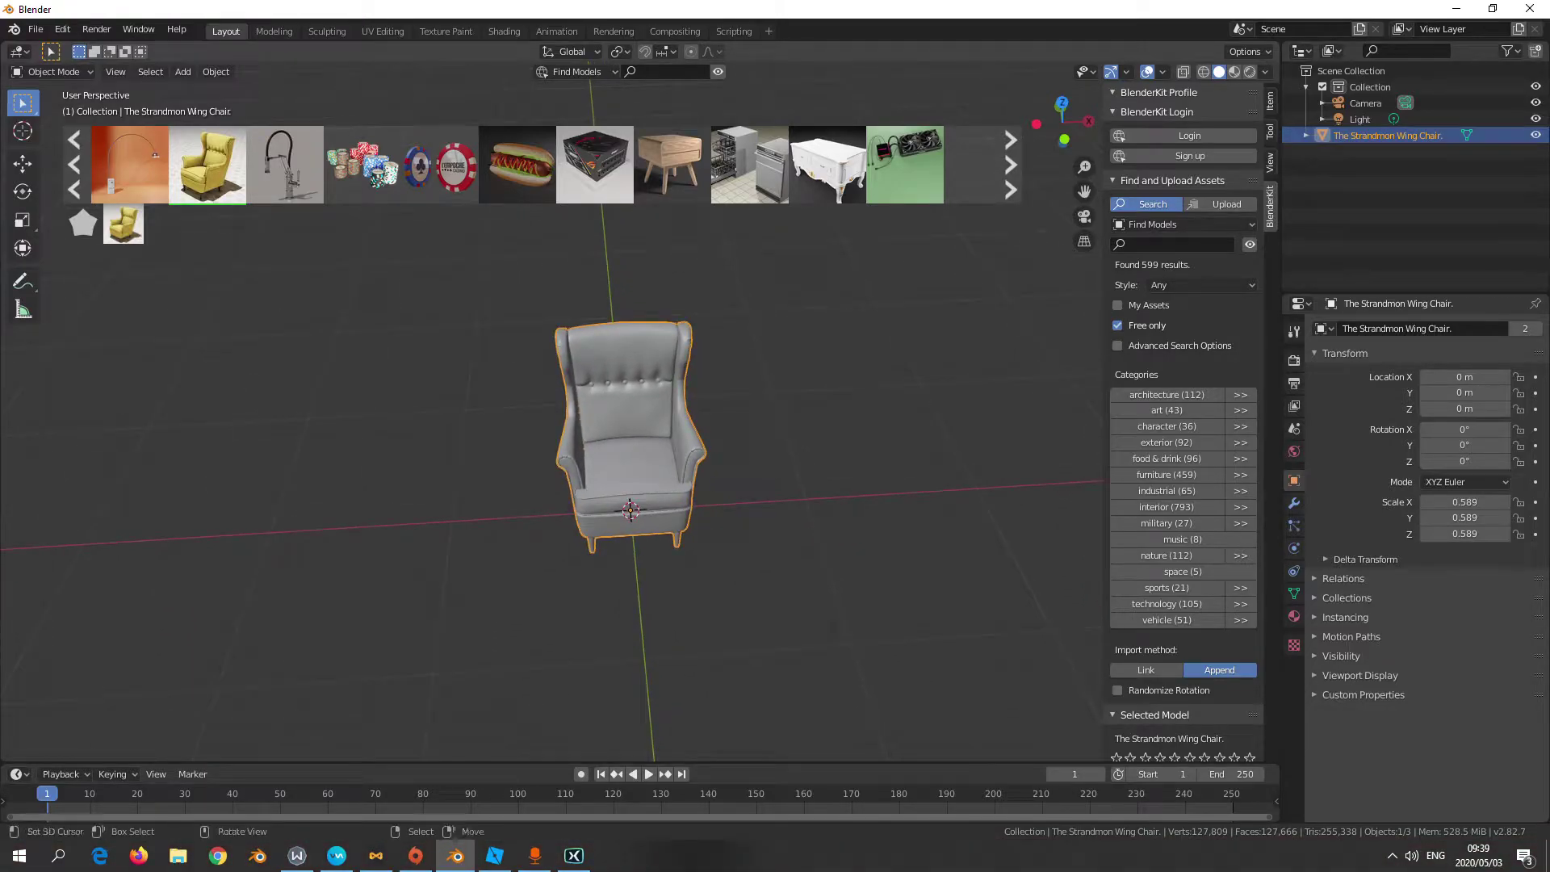
Examine the wing chair's mesh density up close and from a distance in Edit Mode
left_click(1293, 503)
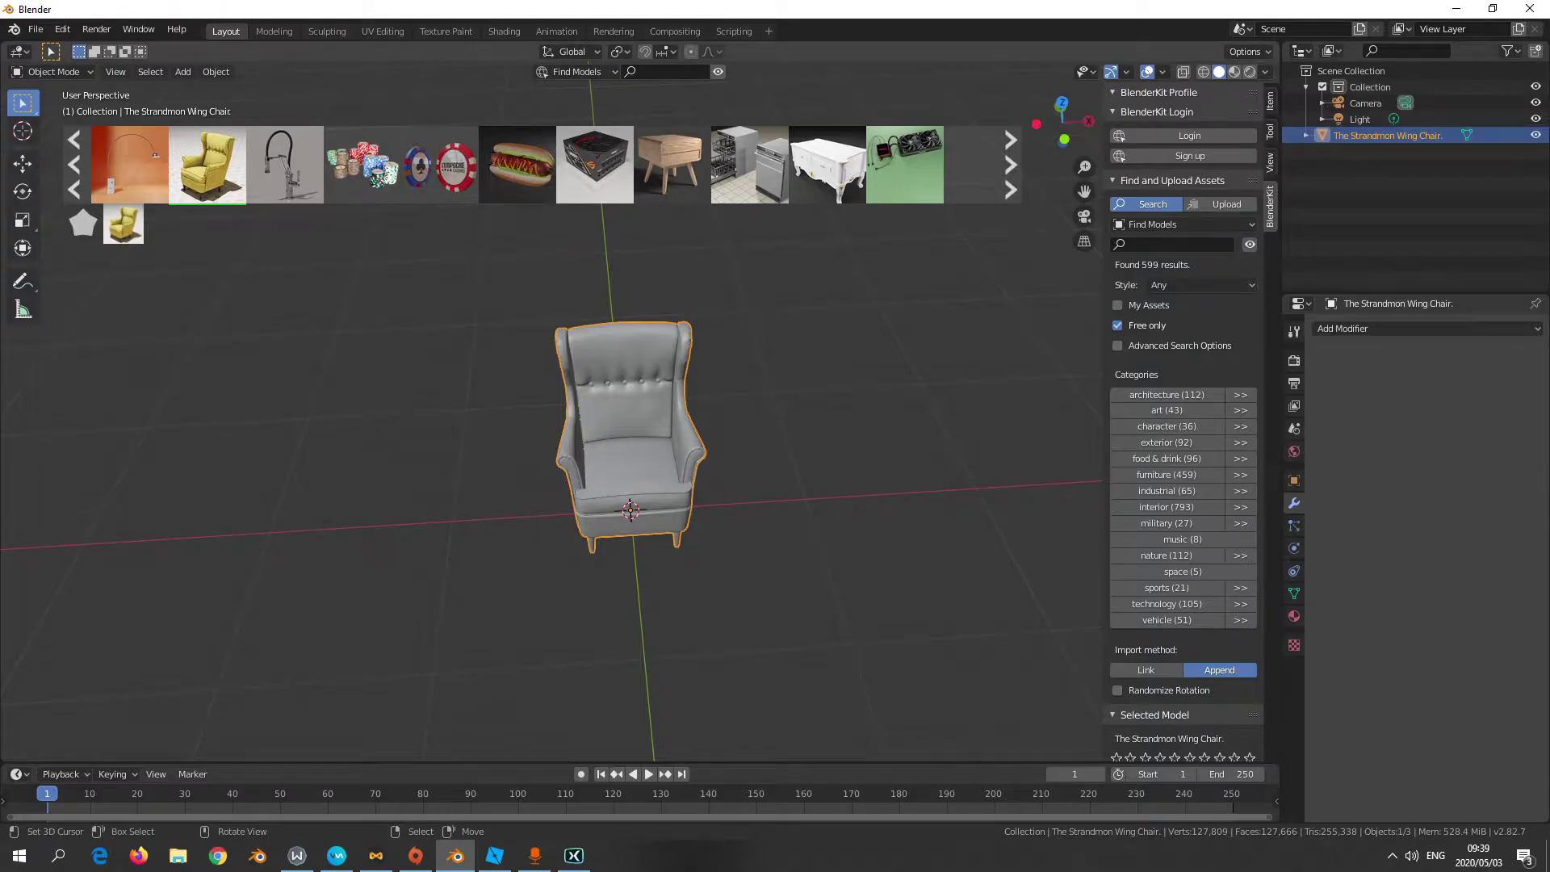
key("Tab")
scroll(630, 428, "up", 10)
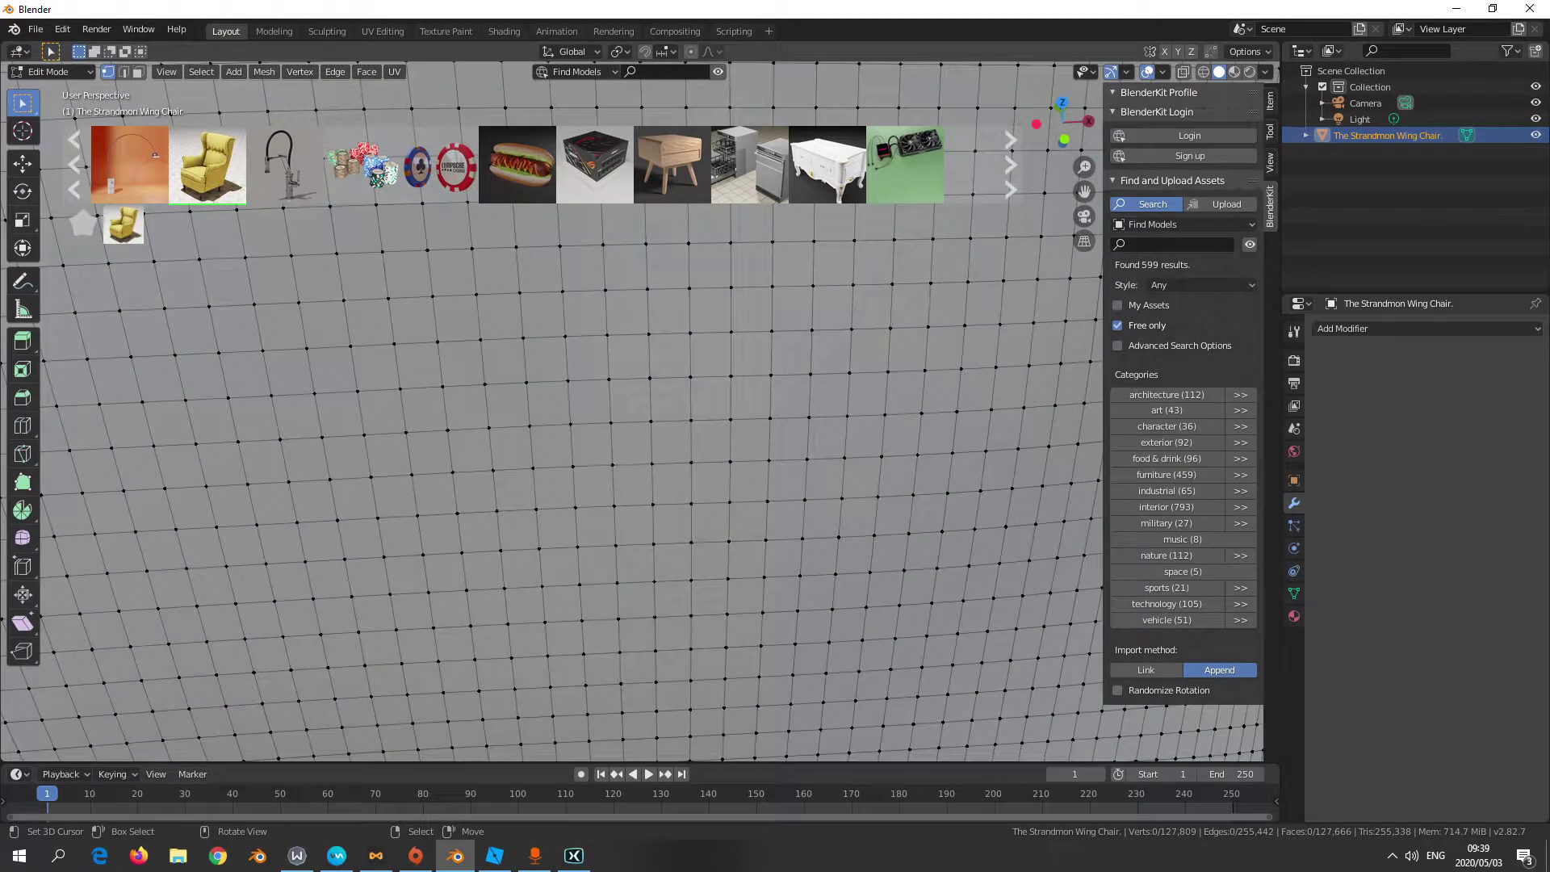
scroll(630, 428, "down", 10)
middle_click_drag(629, 428, 559, 386)
scroll(629, 427, "down", 5)
scroll(630, 427, "up", 9)
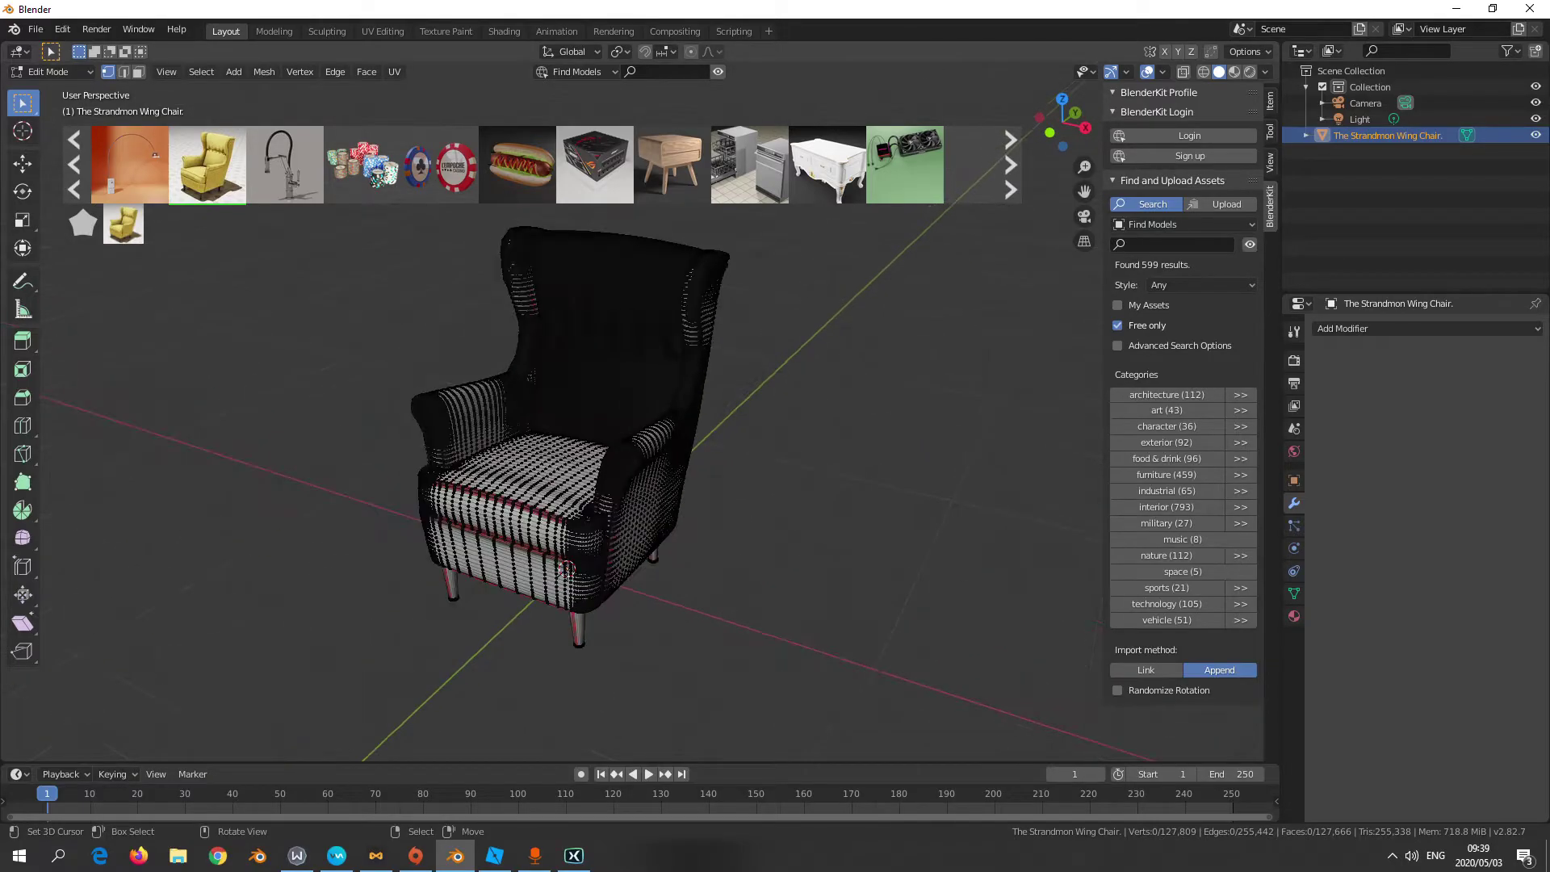
Return to Object Mode and add a Decimate modifier to the wing chair
key("Tab")
left_click(1372, 328)
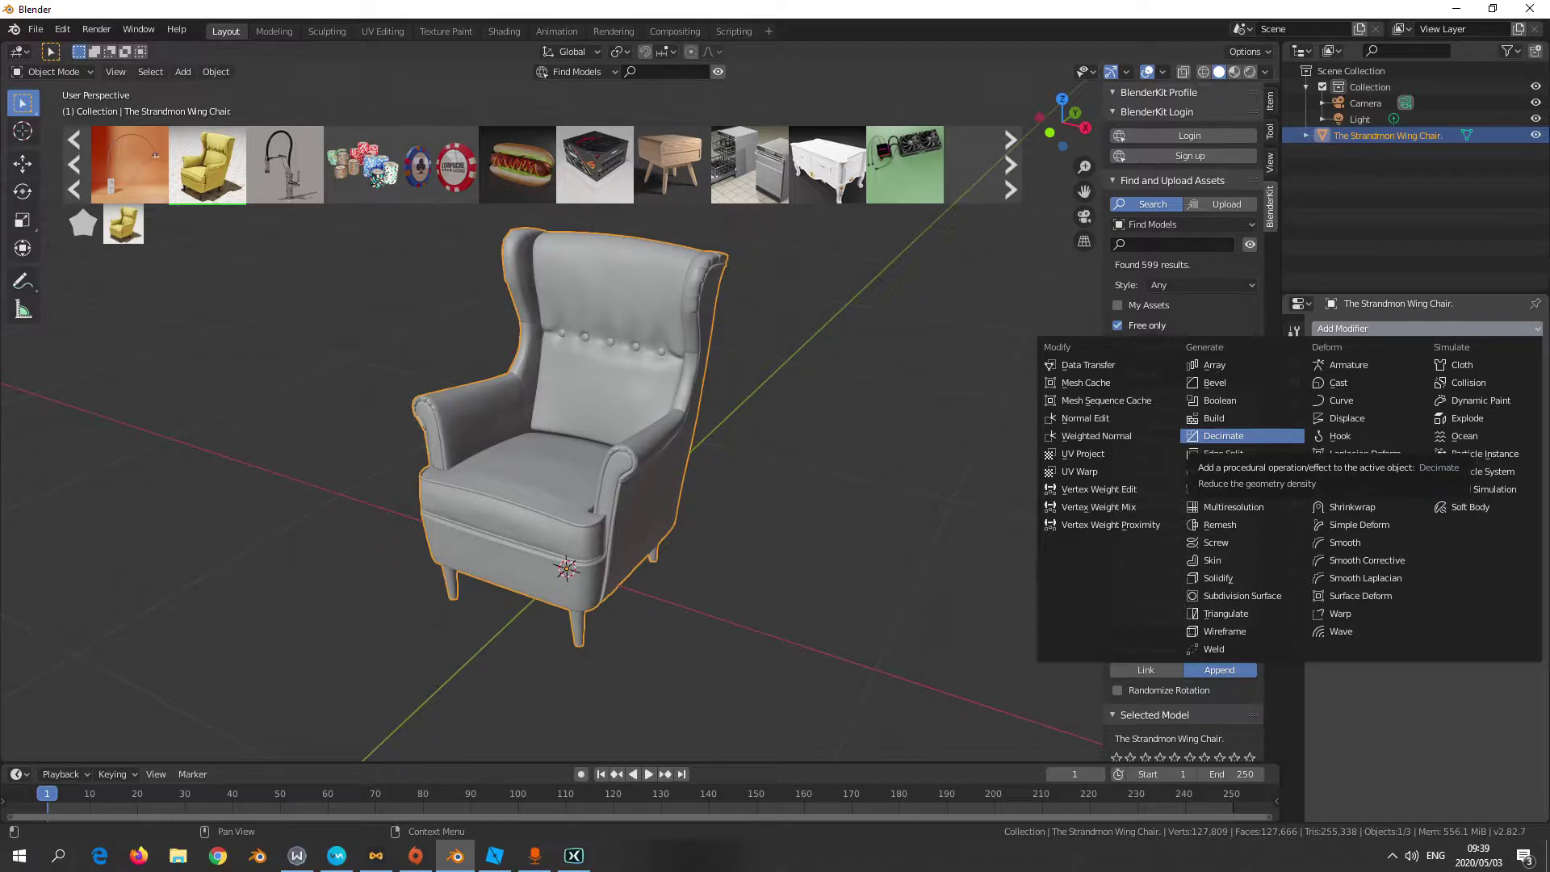
left_click(1222, 435)
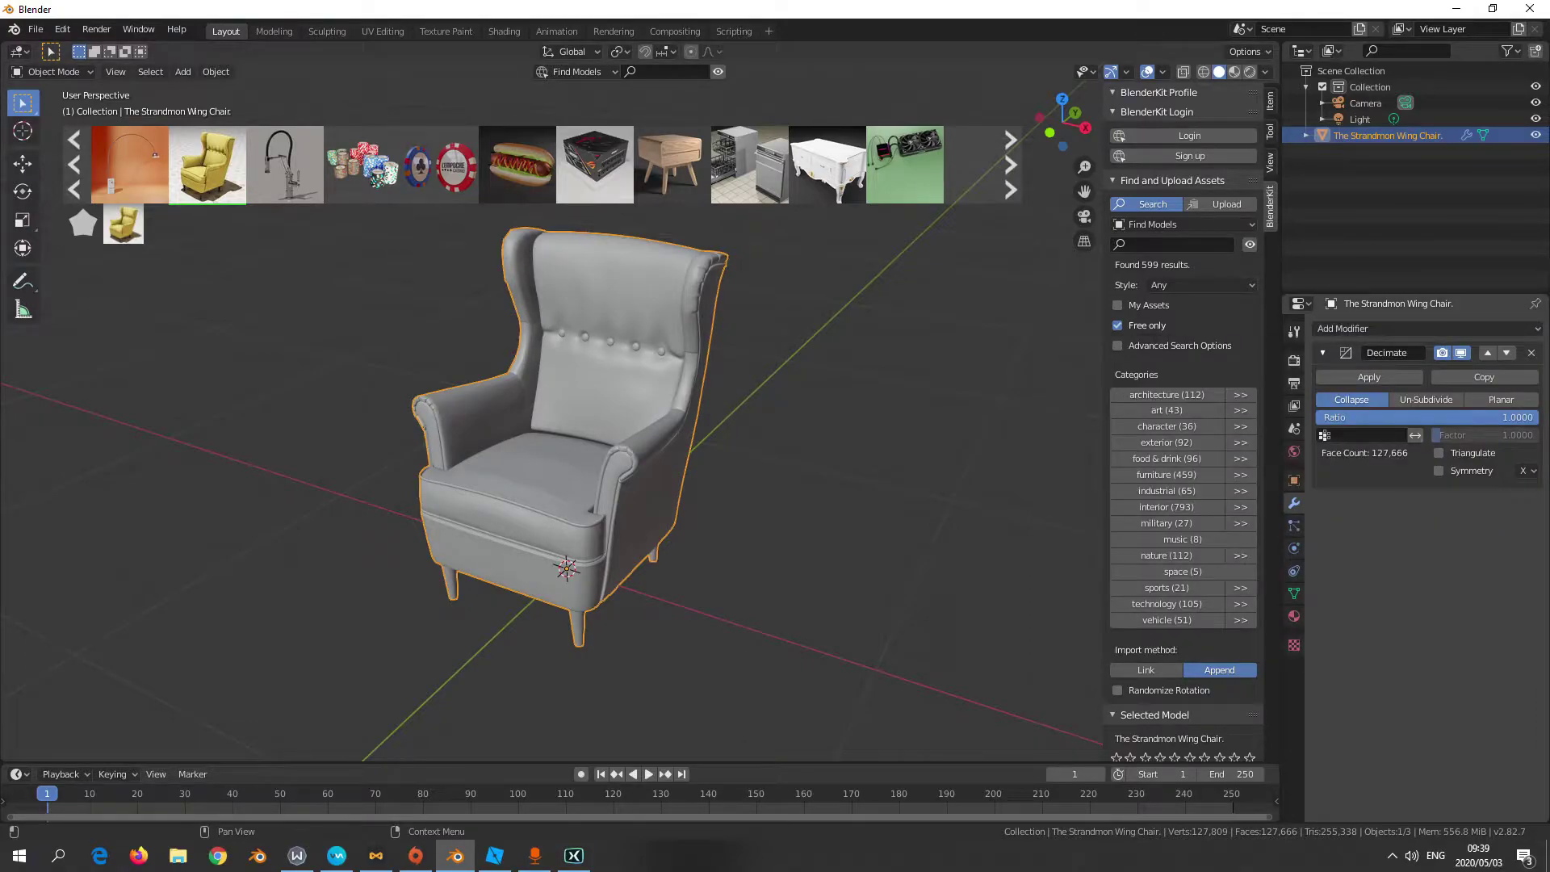